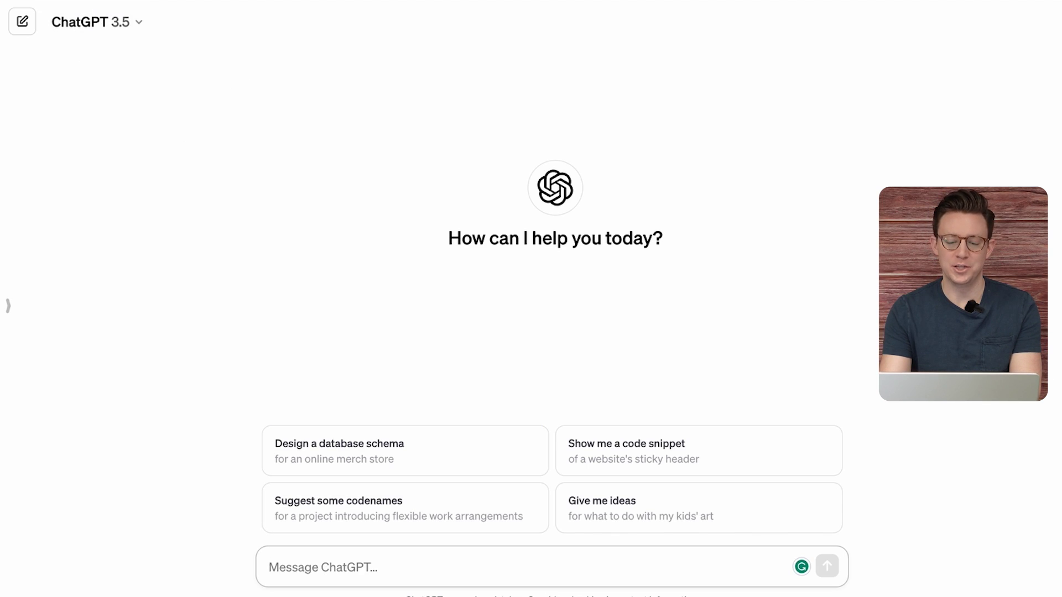
- Ask ChatGPT "How can I learn geospatial python?" and request a learning template and plan
{"action": "type", "text": "How "}
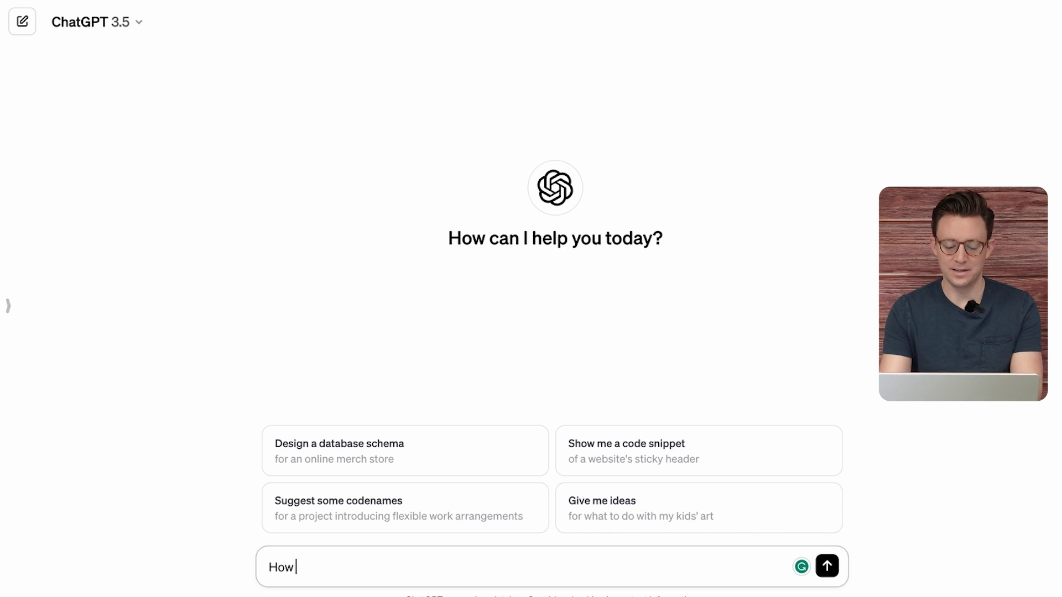
{"action": "type", "text": "can I learn geos"}
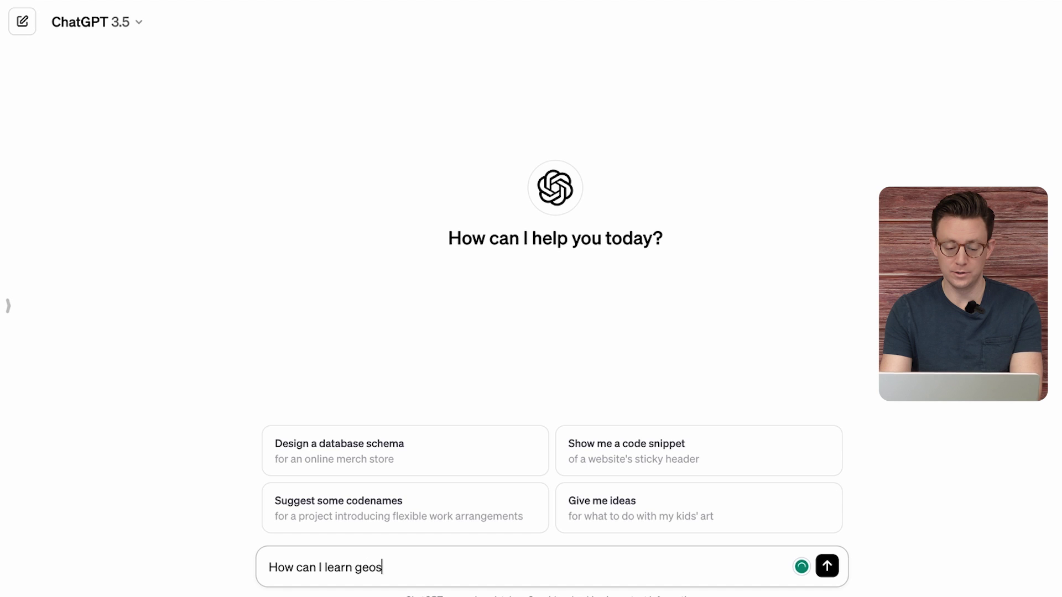
{"action": "type", "text": "patial python"}
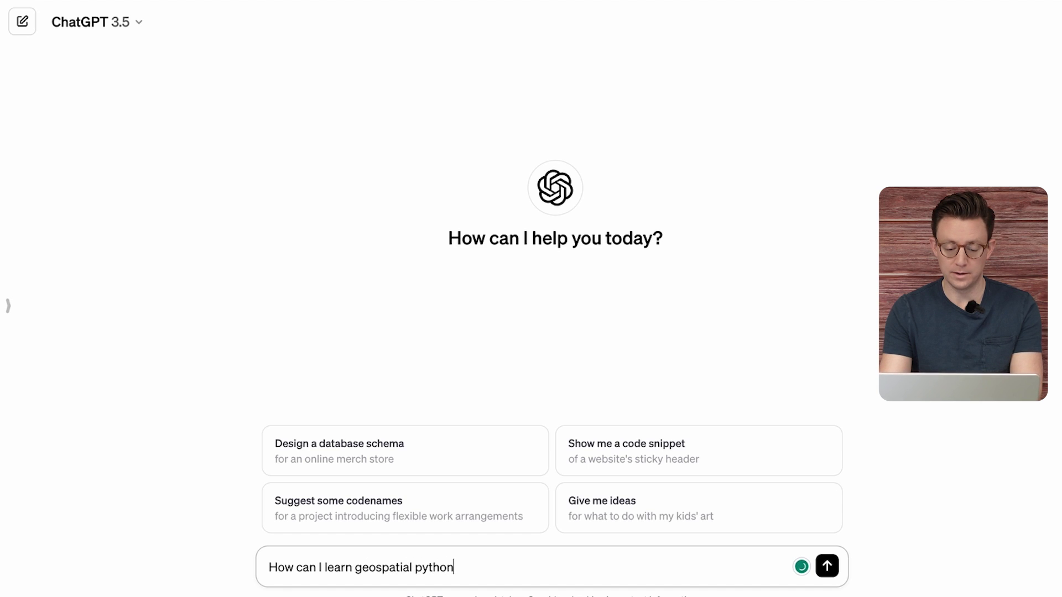
{"action": "type", "text": "? Plea"}
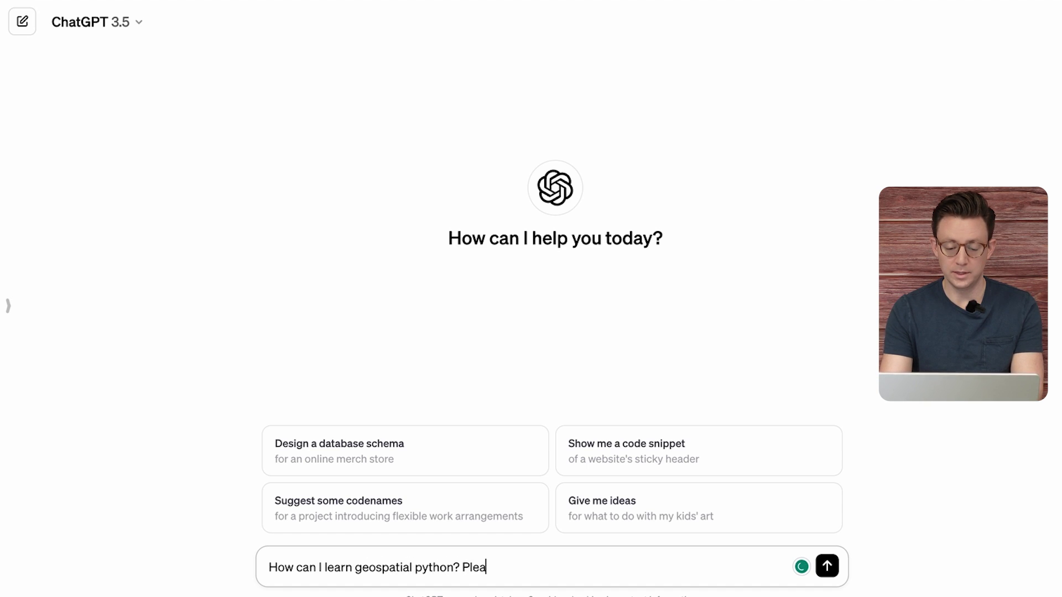
{"action": "type", "text": "se provide me a "}
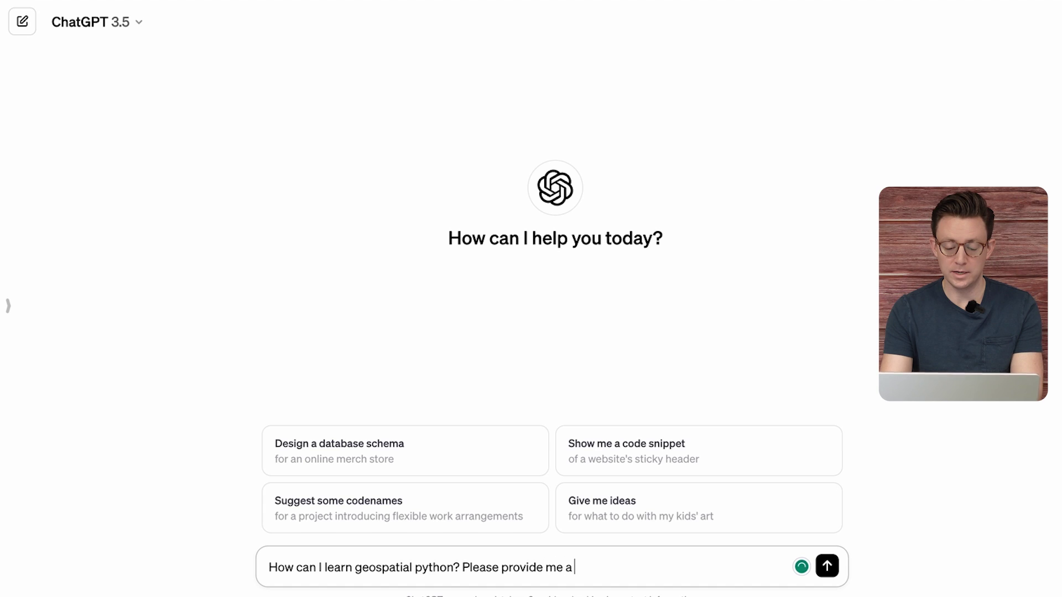
{"action": "type", "text": "learning template and "}
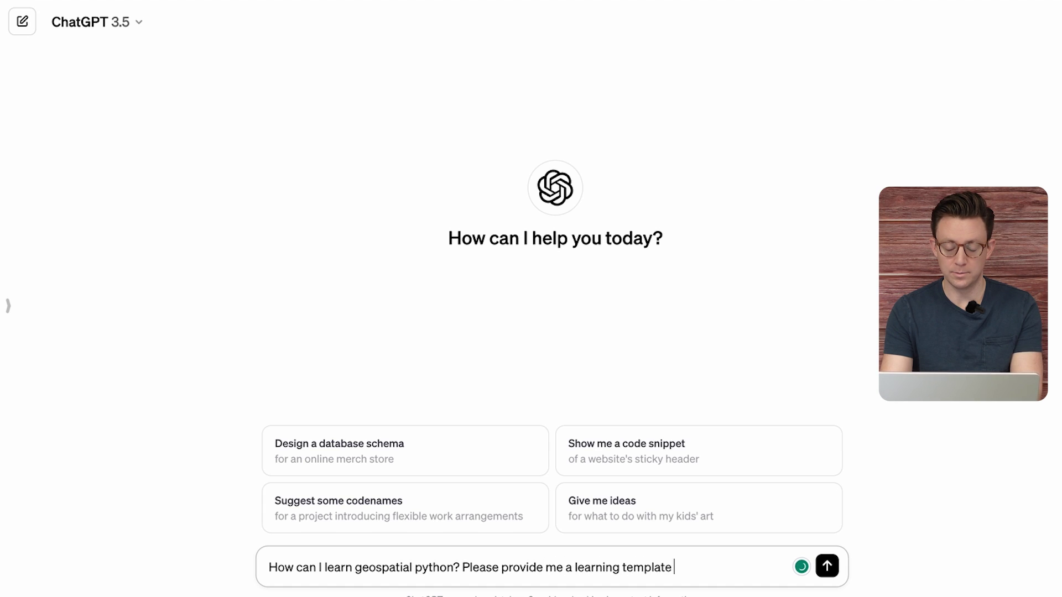
{"action": "type", "text": "pla"}
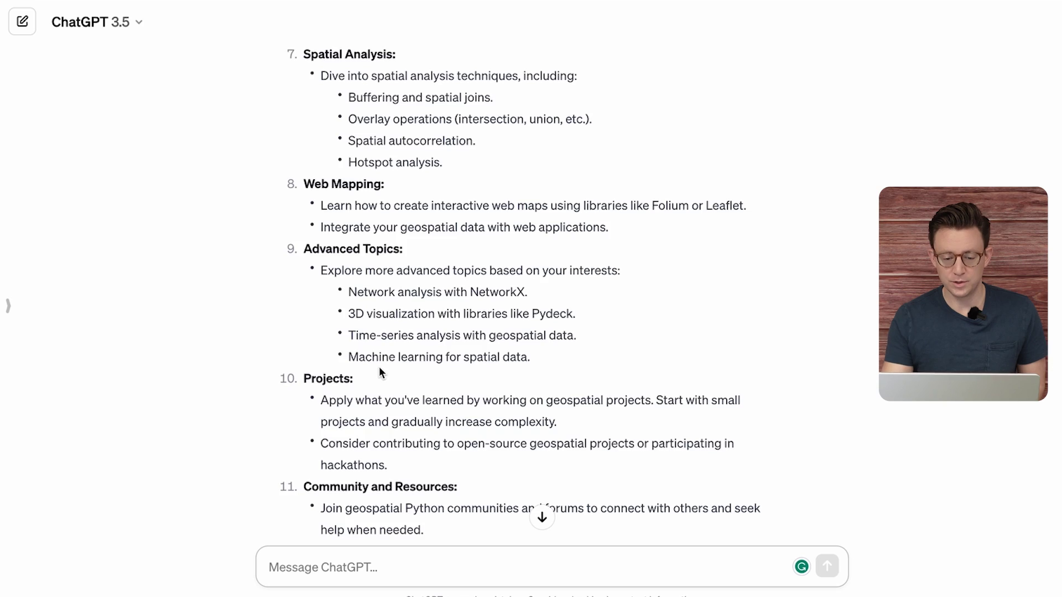
- Ask to break the learning template down into a week by week learning plan with details on libraries and installation
{"action": "scroll", "coordinate": [379, 366], "scroll_direction": "up", "scroll_amount": 10}
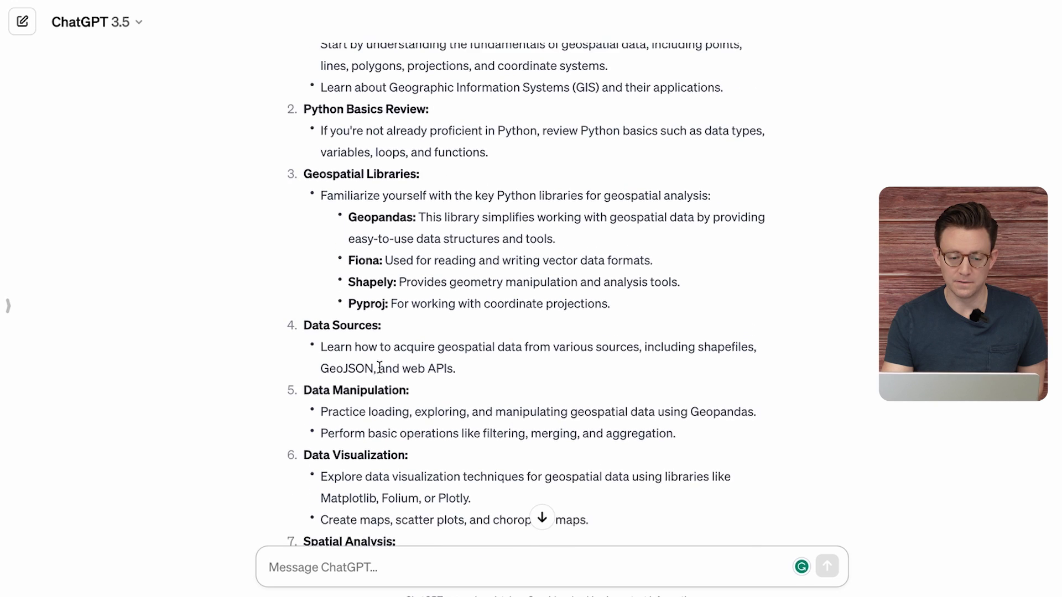
{"action": "scroll", "coordinate": [380, 366], "scroll_direction": "up", "scroll_amount": 3}
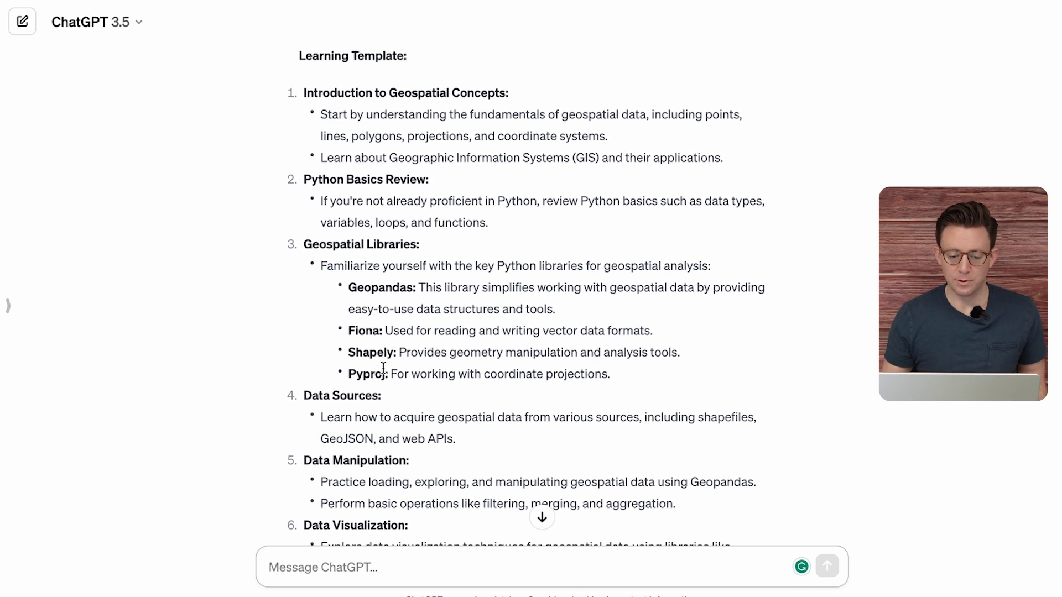
{"action": "type", "text": "Break t"}
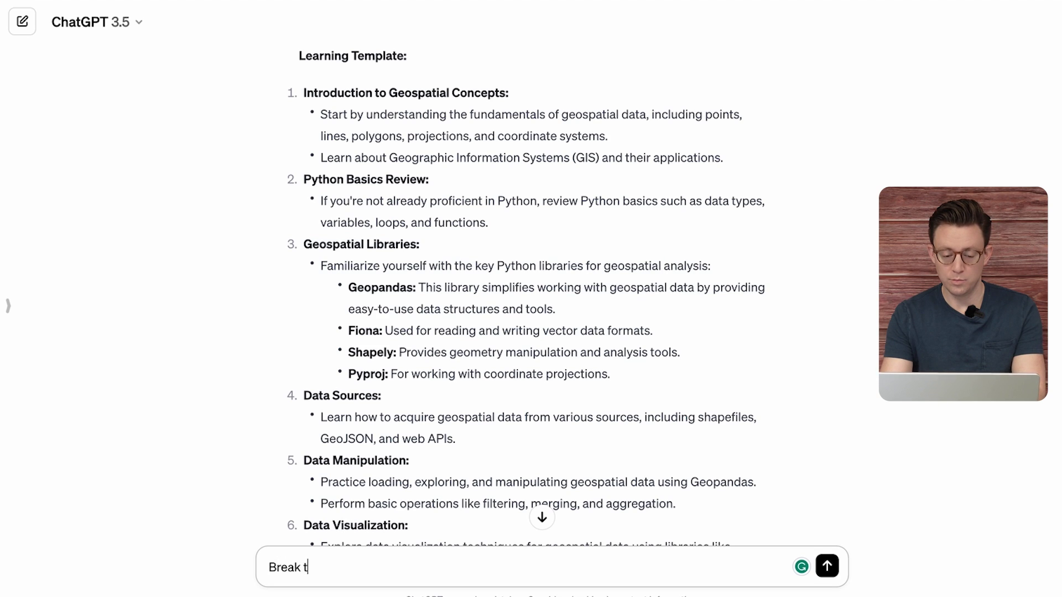
{"action": "type", "text": "his down into a week by week learn"}
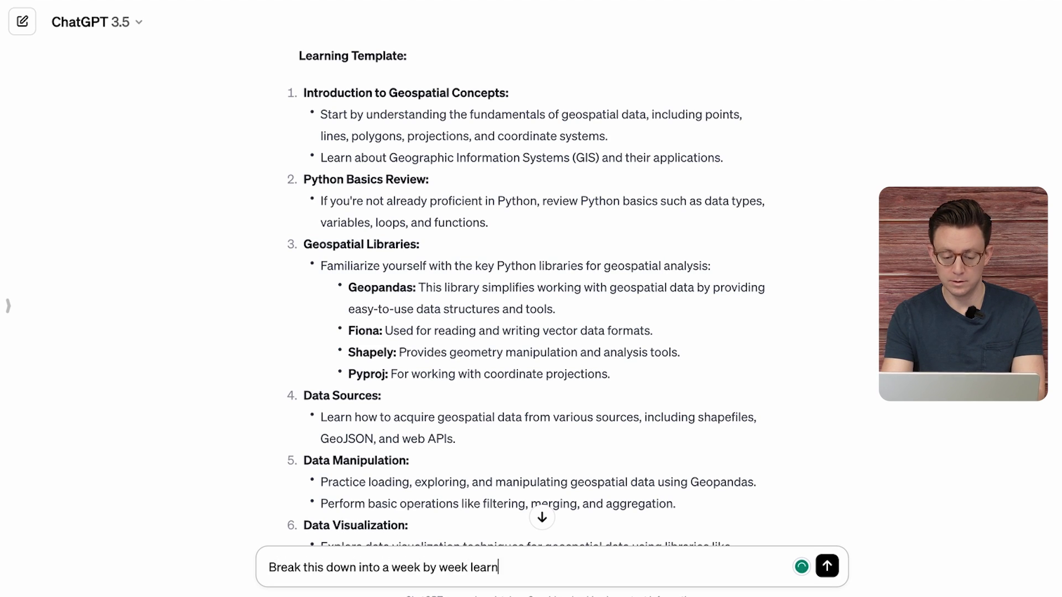
{"action": "type", "text": "ing plan. Please provide details on libraries and installation,"}
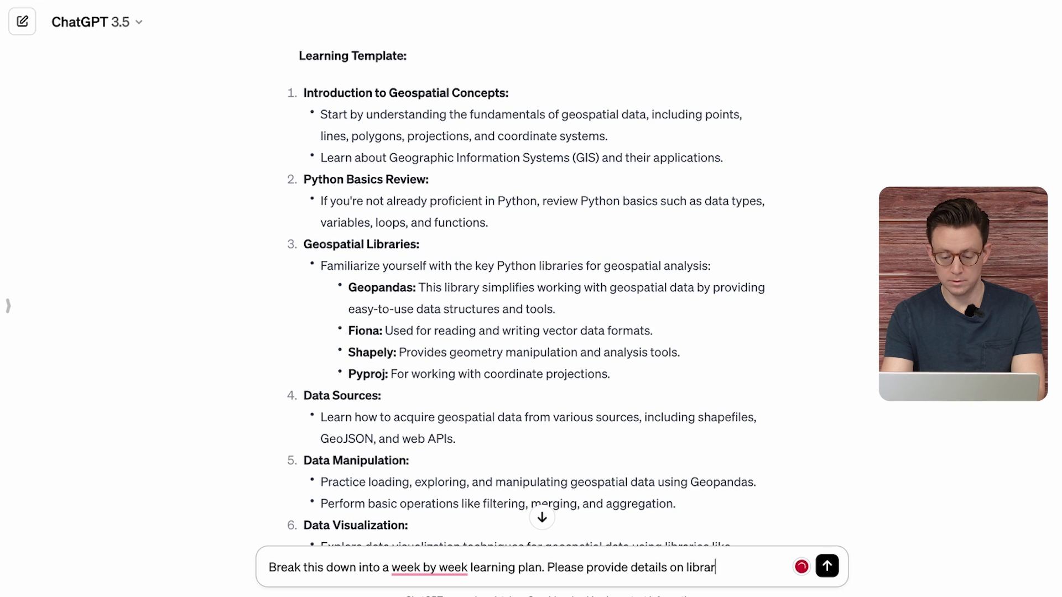
{"action": "key", "text": "Return"}
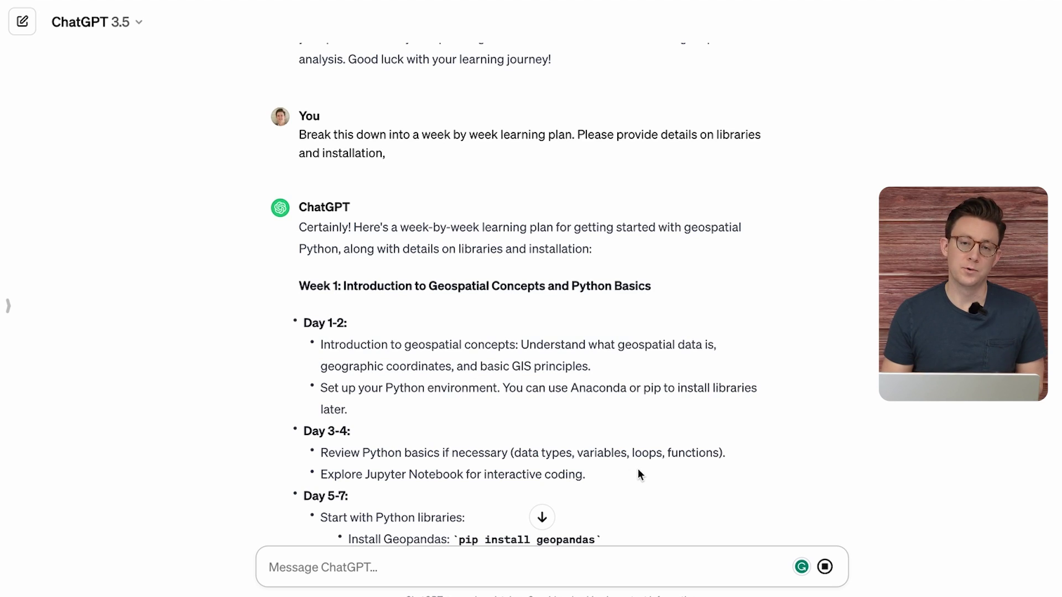
- Read the week-by-week learning plan from Week 1 through the closing Week 6-7 section
{"action": "scroll", "coordinate": [638, 470], "scroll_direction": "down", "scroll_amount": 10}
{"action": "scroll", "coordinate": [614, 449], "scroll_direction": "down", "scroll_amount": 1}
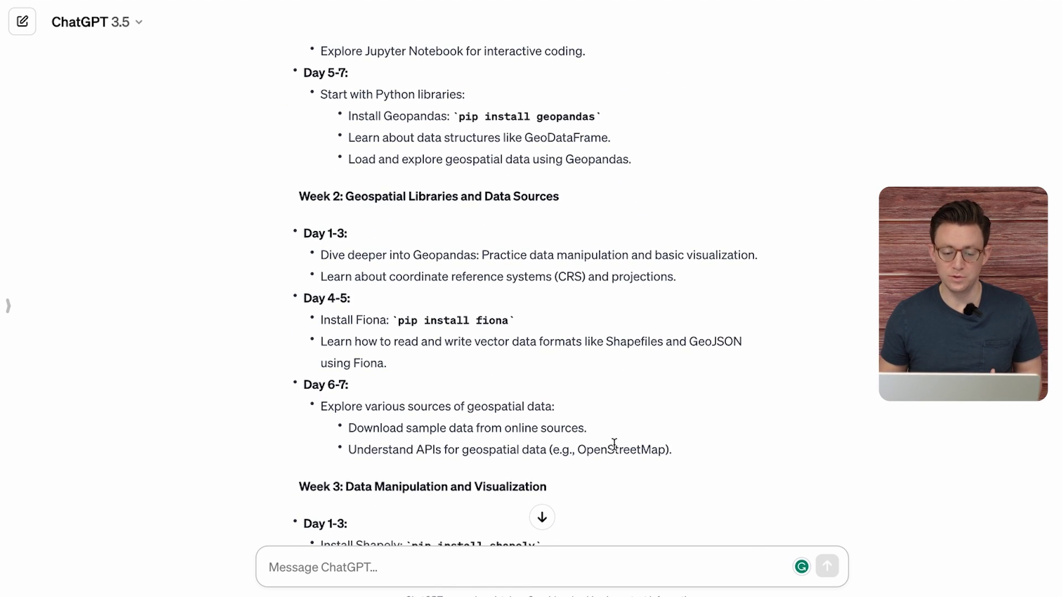
{"action": "scroll", "coordinate": [614, 444], "scroll_direction": "down", "scroll_amount": 6}
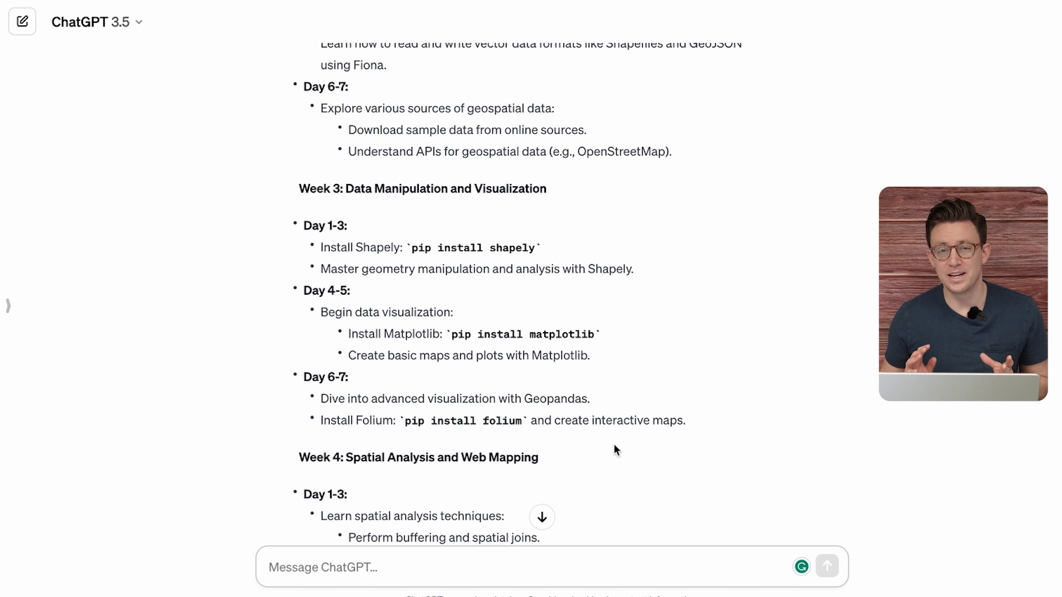
{"action": "scroll", "coordinate": [614, 450], "scroll_direction": "down", "scroll_amount": 10}
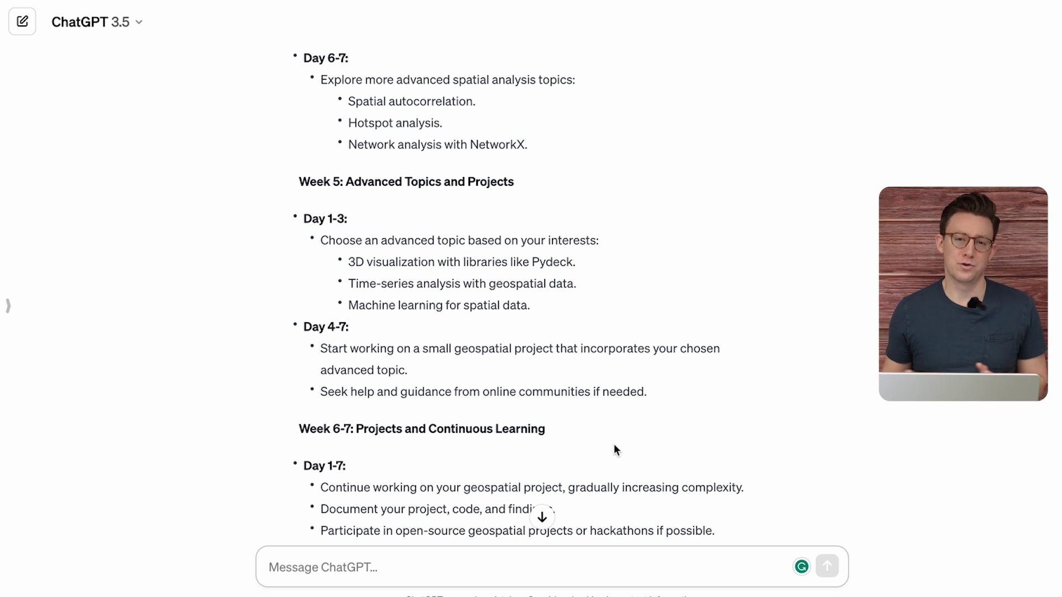
{"action": "scroll", "coordinate": [614, 449], "scroll_direction": "down", "scroll_amount": 3}
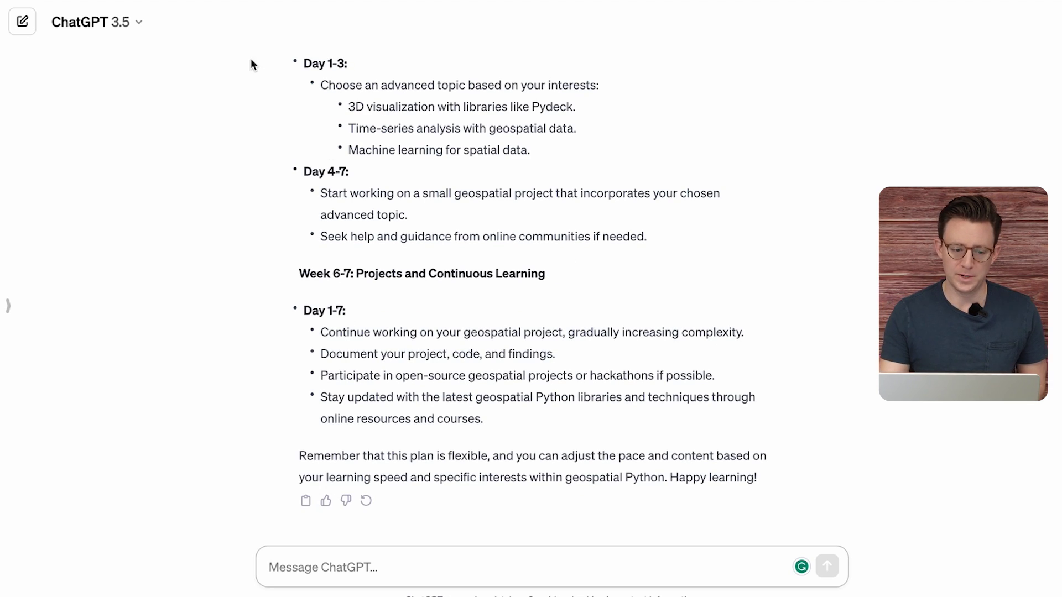
- In a new chat, request a detailed geospatial Python learning plan from a technical expert and mentor, for programming beginners, covering setup, libraries, tools and projects
{"action": "left_click", "coordinate": [22, 21]}
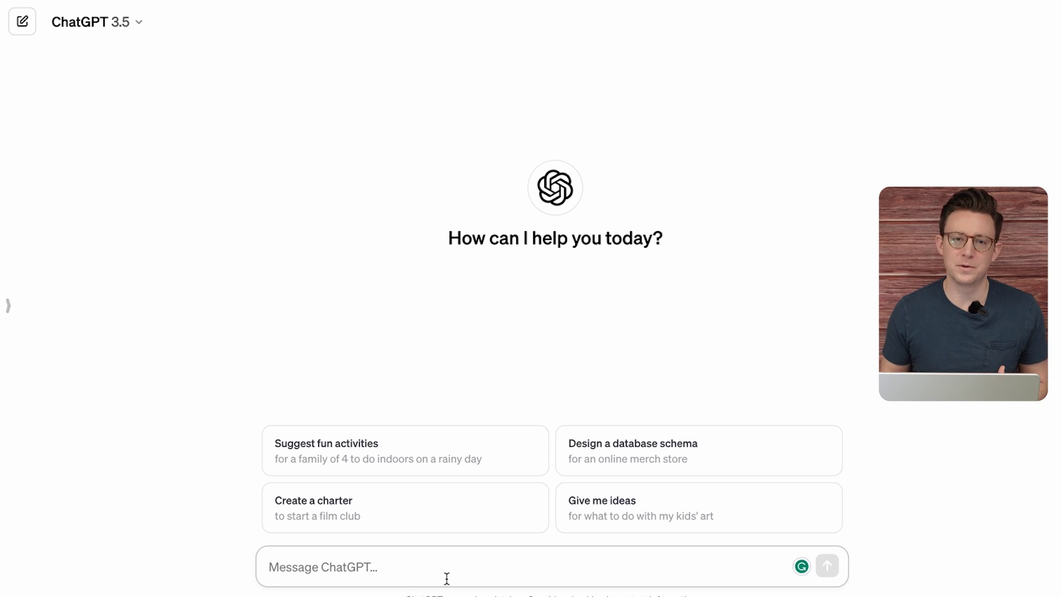
{"action": "type", "text": "You are a technical expert and mentor providing tutoring on learning geospatial analysis with Python. Imagine you are teaching to a complete new set of students who have no experience with Python or programming but do understand geospatial analysis and spatial thinking. Design a detailed learning plan and approach to cover the basic elements of programming, learning Python, setting up a Python environment, libraries and tools to use, and some projects to learn these tools. The goal is for the students to be able to independently code by the end of the lesson plan and ultimately perform basic geospatial analysis."}
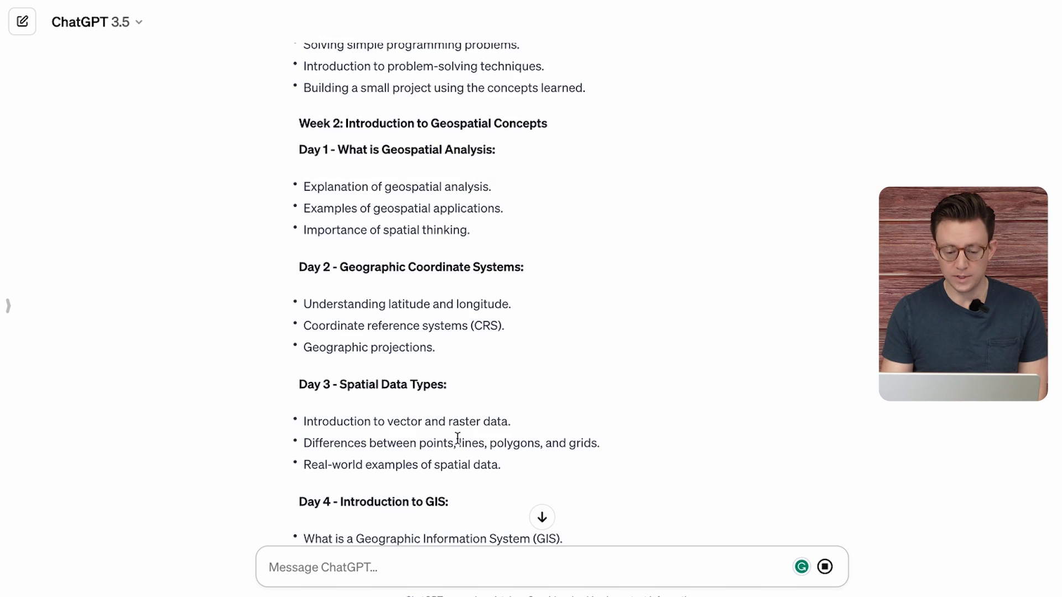
- Review the new learning plan's weekly topics and projects from Week 1 to the Week 4 final assessment
{"action": "scroll", "coordinate": [457, 437], "scroll_direction": "up", "scroll_amount": 10}
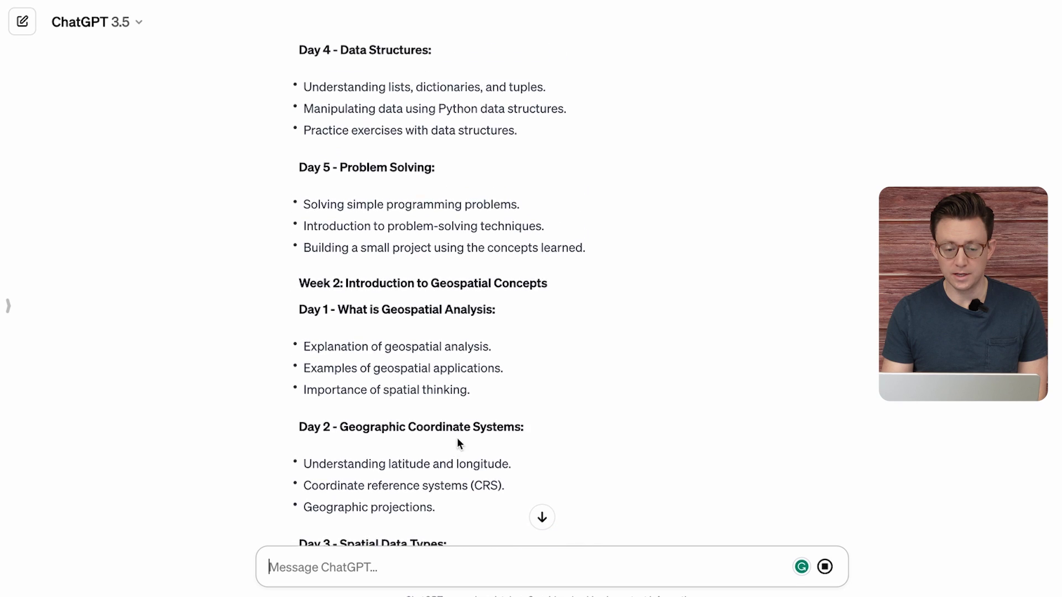
{"action": "scroll", "coordinate": [457, 437], "scroll_direction": "up", "scroll_amount": 2}
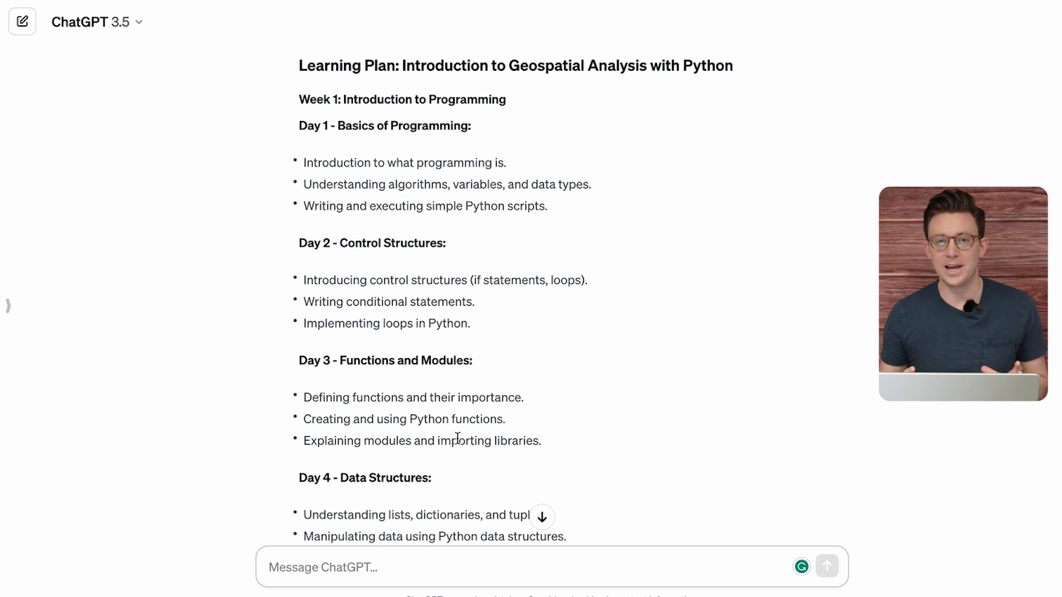
{"action": "scroll", "coordinate": [457, 438], "scroll_direction": "down", "scroll_amount": 5}
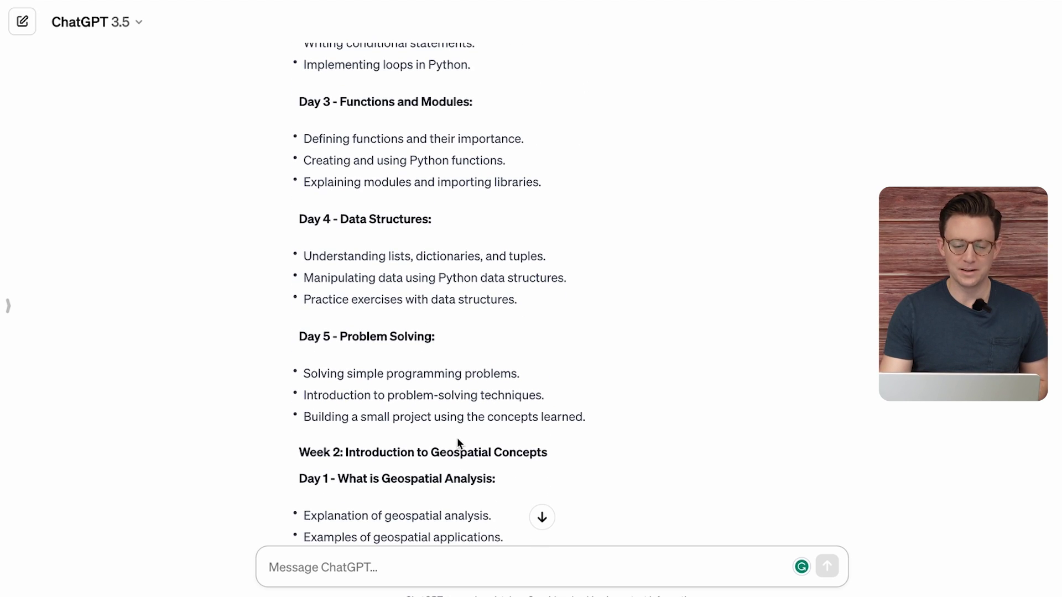
{"action": "scroll", "coordinate": [457, 440], "scroll_direction": "down", "scroll_amount": 4}
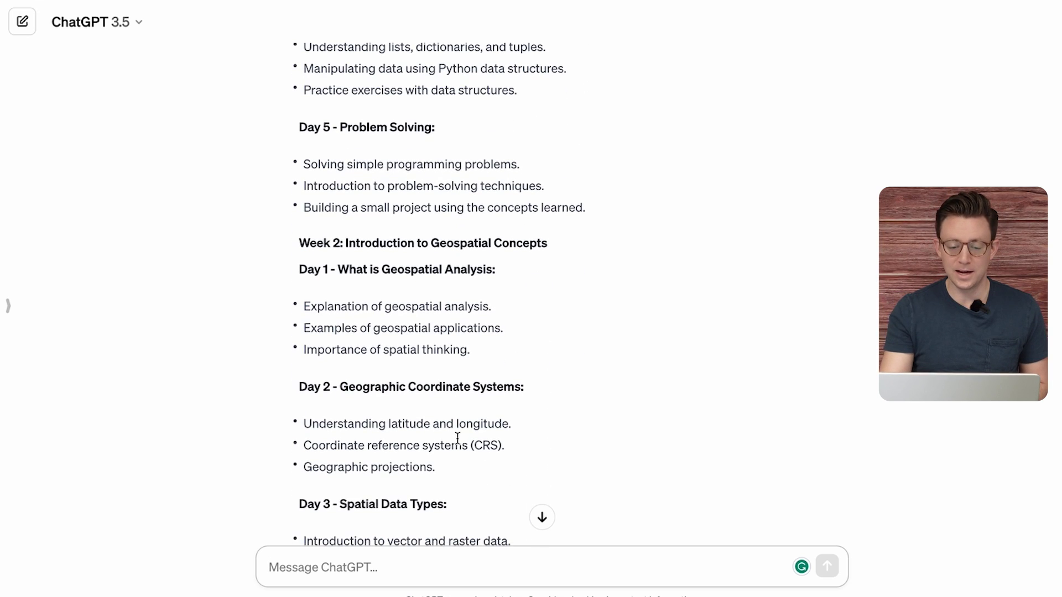
{"action": "scroll", "coordinate": [458, 437], "scroll_direction": "down", "scroll_amount": 6}
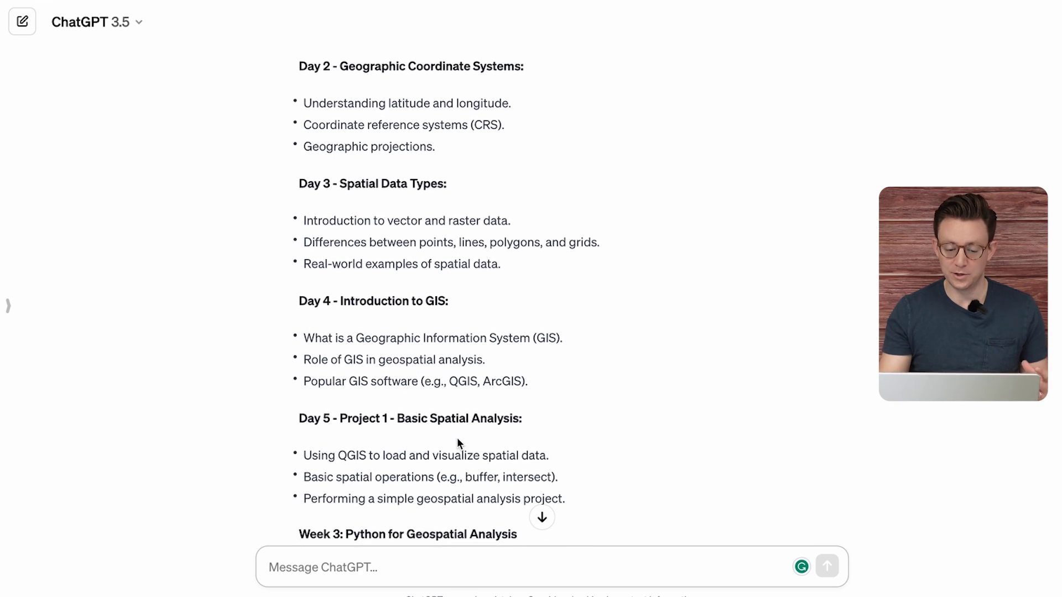
{"action": "scroll", "coordinate": [456, 440], "scroll_direction": "down", "scroll_amount": 7}
{"action": "scroll", "coordinate": [457, 439], "scroll_direction": "down", "scroll_amount": 7}
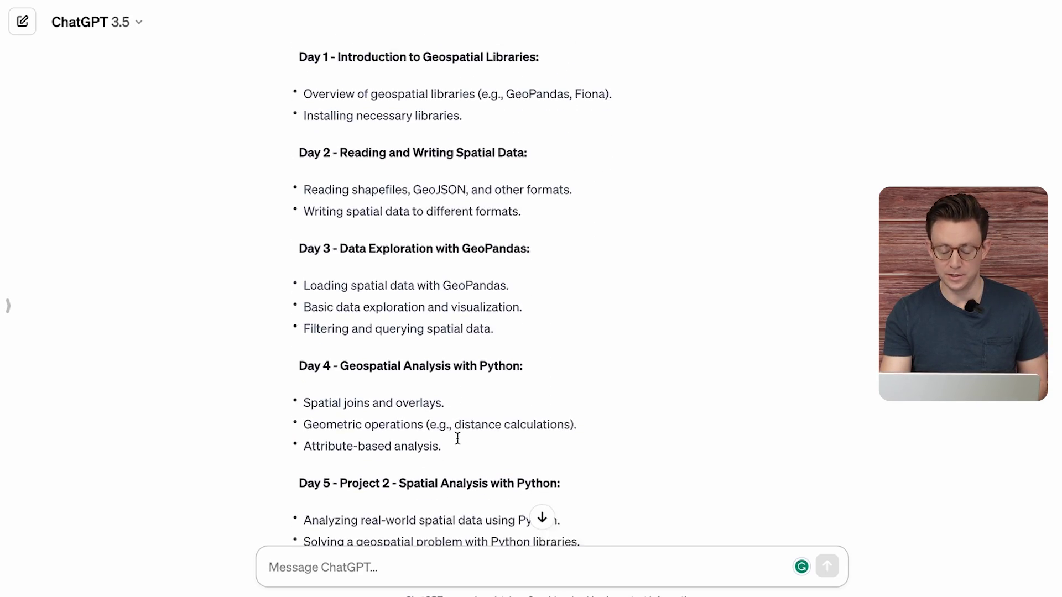
{"action": "scroll", "coordinate": [457, 443], "scroll_direction": "down", "scroll_amount": 1}
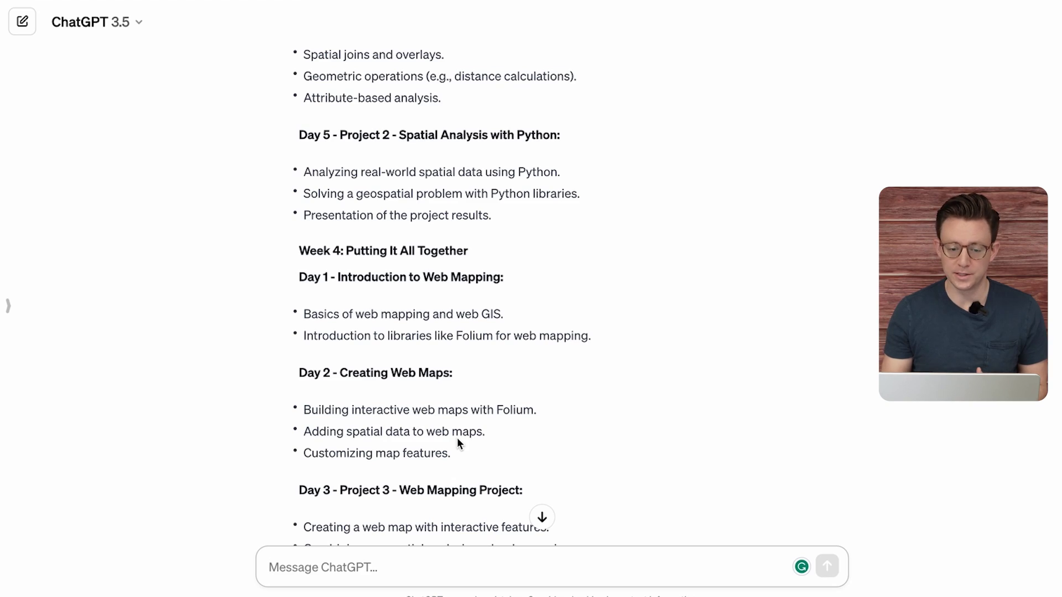
{"action": "scroll", "coordinate": [458, 440], "scroll_direction": "down", "scroll_amount": 5}
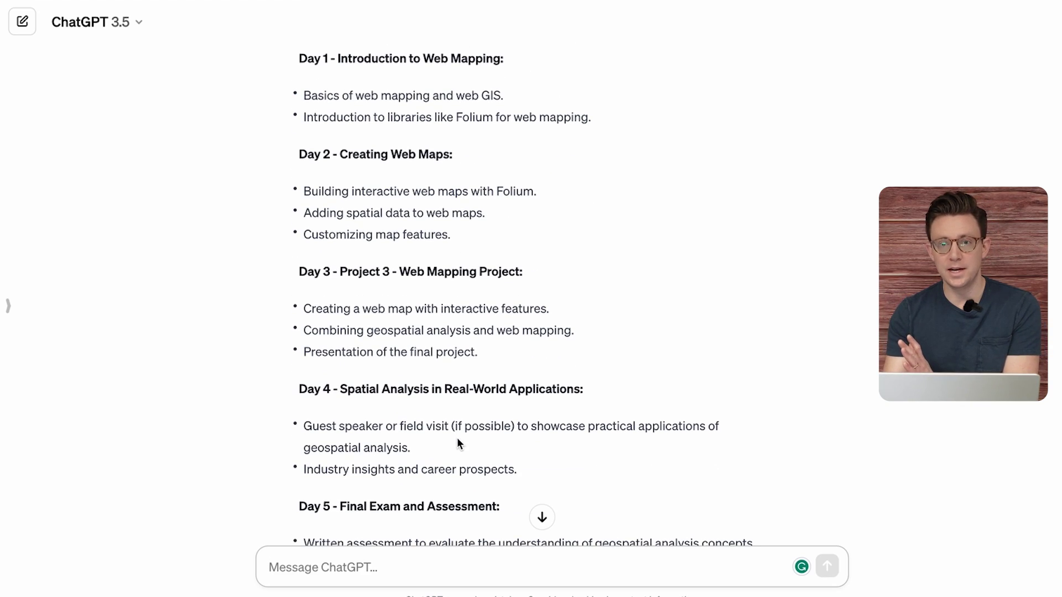
{"action": "scroll", "coordinate": [457, 441], "scroll_direction": "down", "scroll_amount": 15}
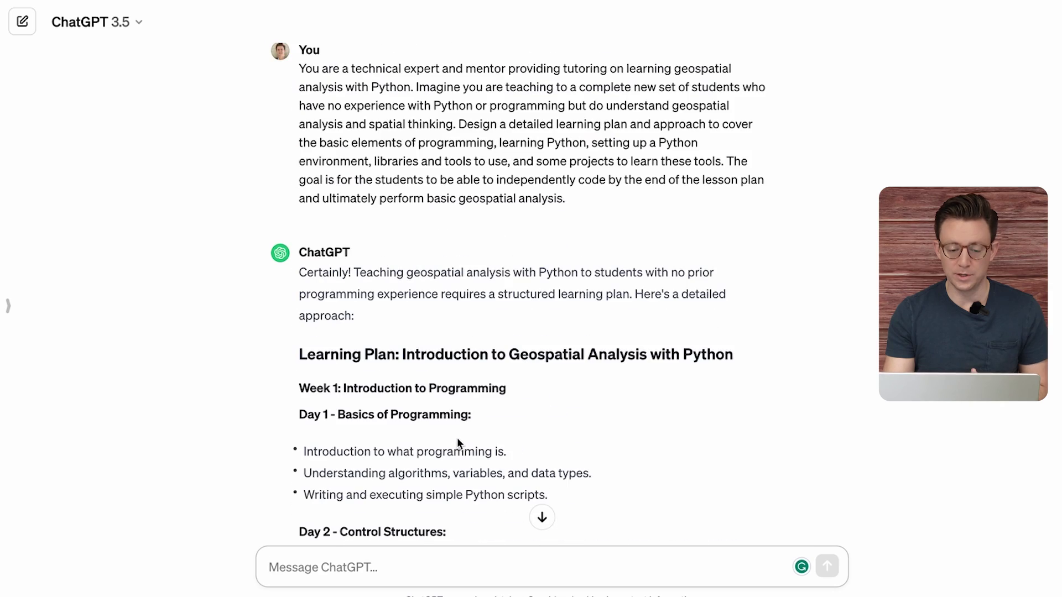
- Quote the Week 1, Day 1 - Basics of Programming section and request a guided lesson for it with examples and code
{"action": "left_click_drag", "start_coordinate": [559, 375], "coordinate": [297, 262]}
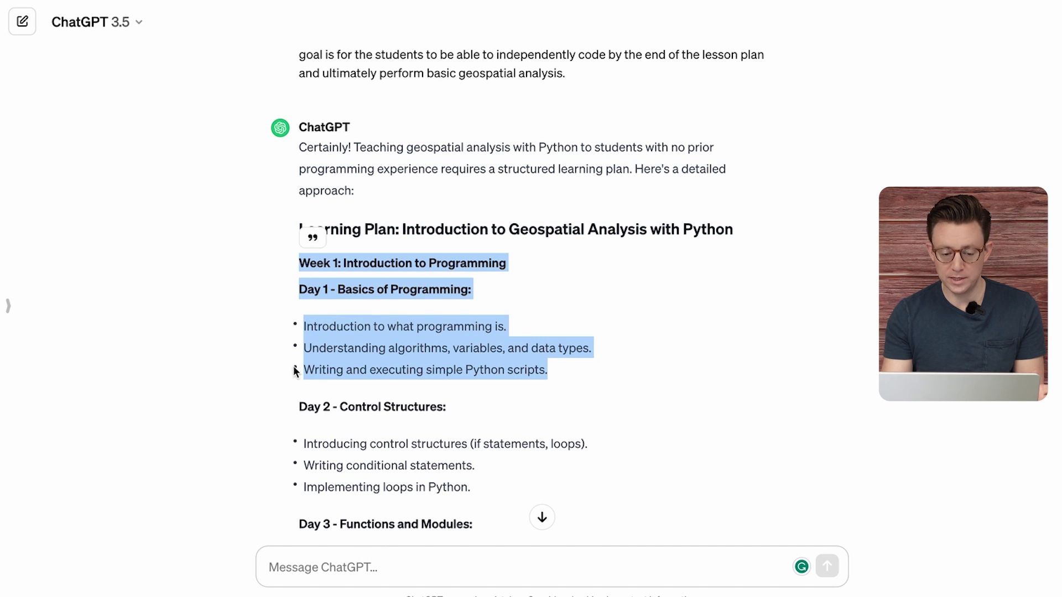
{"action": "left_click", "coordinate": [313, 238]}
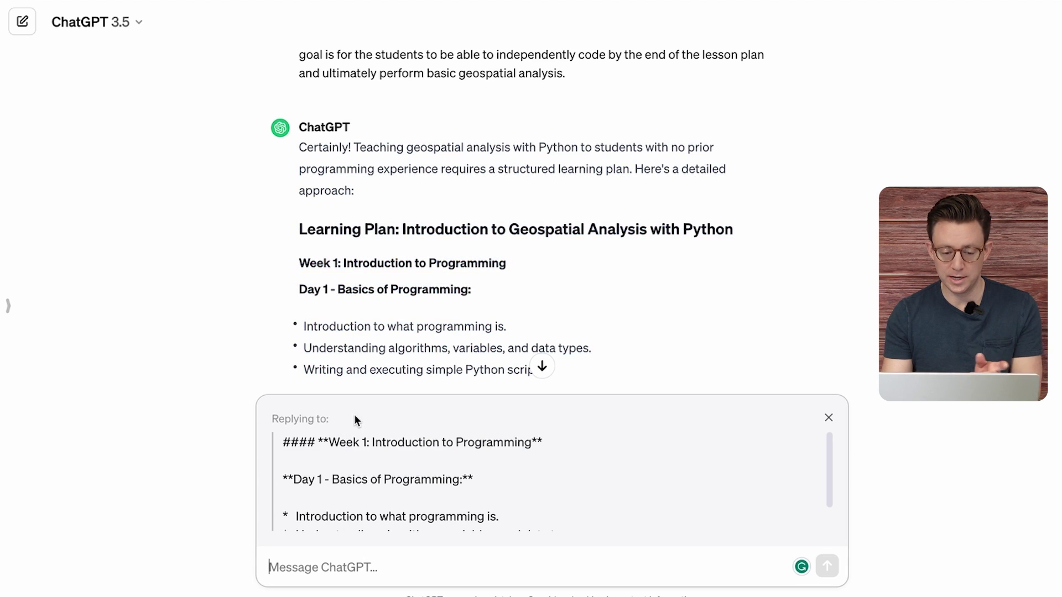
{"action": "scroll", "coordinate": [642, 495], "scroll_direction": "down", "scroll_amount": 2}
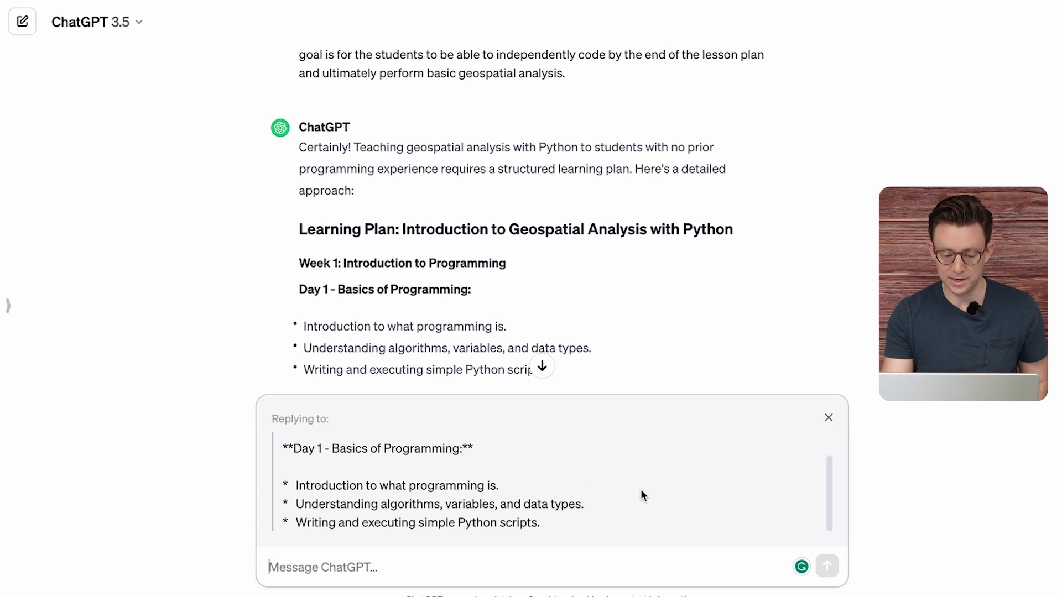
{"action": "left_click", "coordinate": [555, 564]}
{"action": "type", "text": "Please create"}
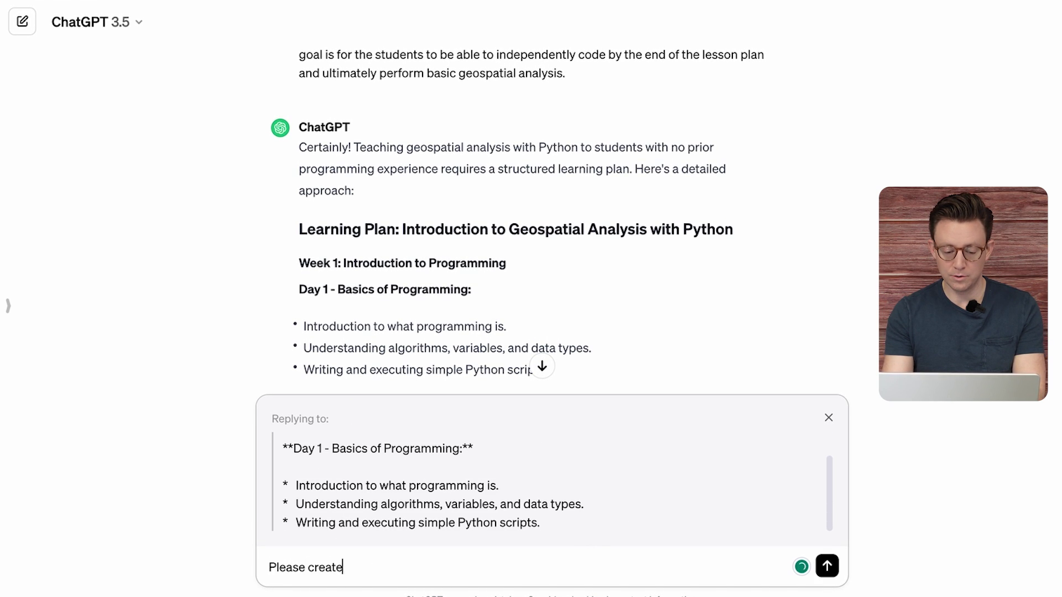
{"action": "type", "text": " a guided les"}
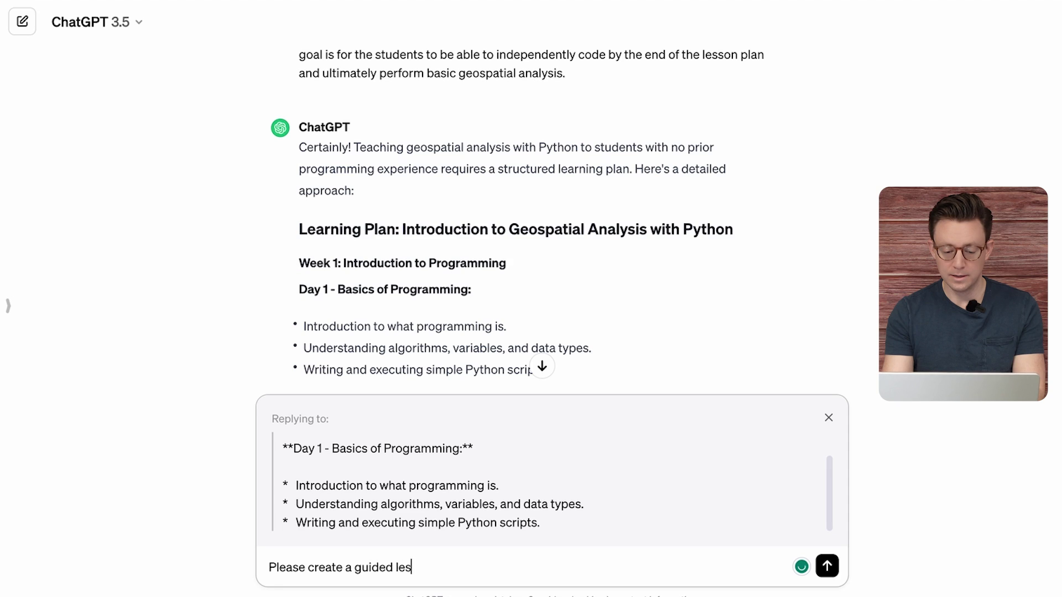
{"action": "type", "text": "son for this sec"}
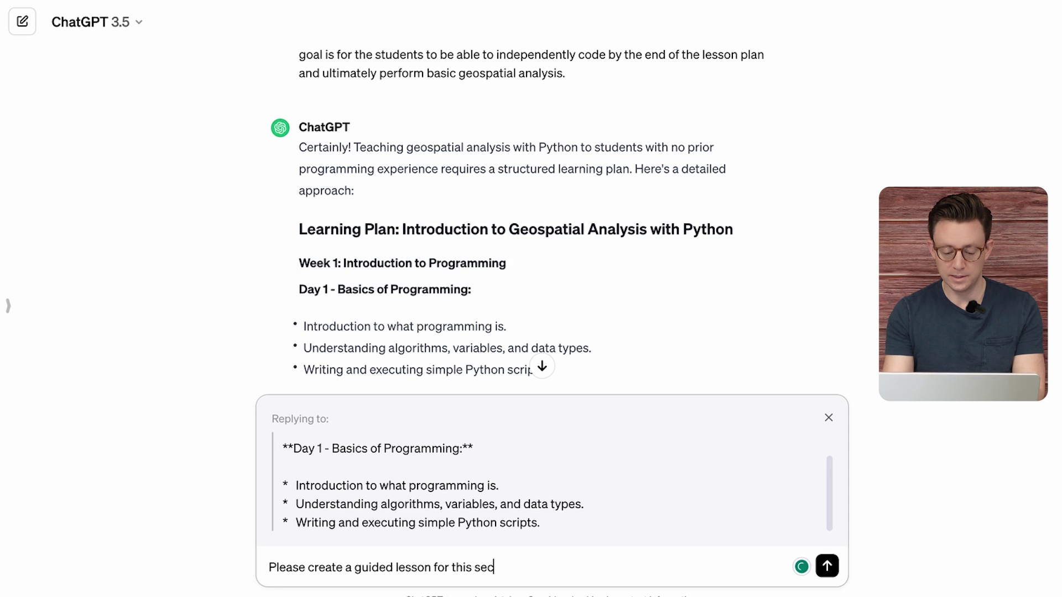
{"action": "type", "text": "tion with examples"}
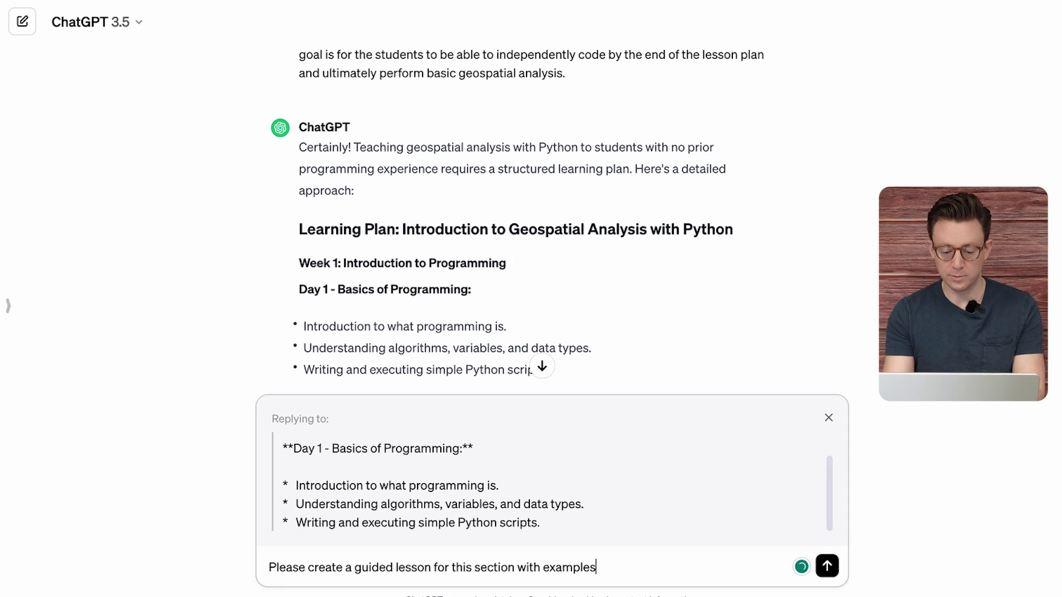
{"action": "type", "text": " and code."}
{"action": "key", "text": "Return"}
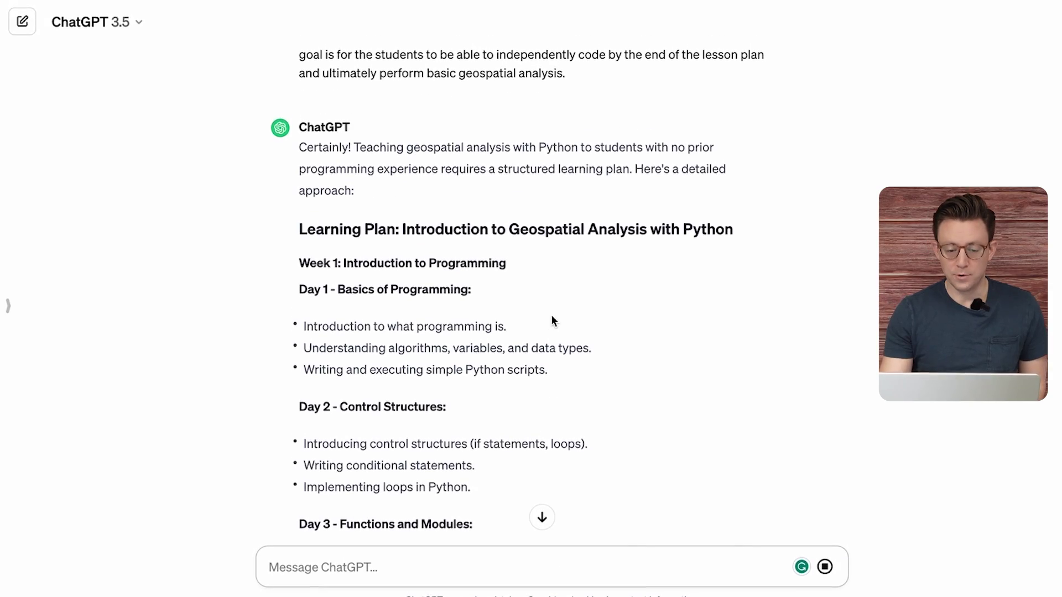
- Read the Day 1 guided lesson's activities and code examples through Activity 1.6: Executing Python Scripts
{"action": "scroll", "coordinate": [434, 338], "scroll_direction": "down", "scroll_amount": 15}
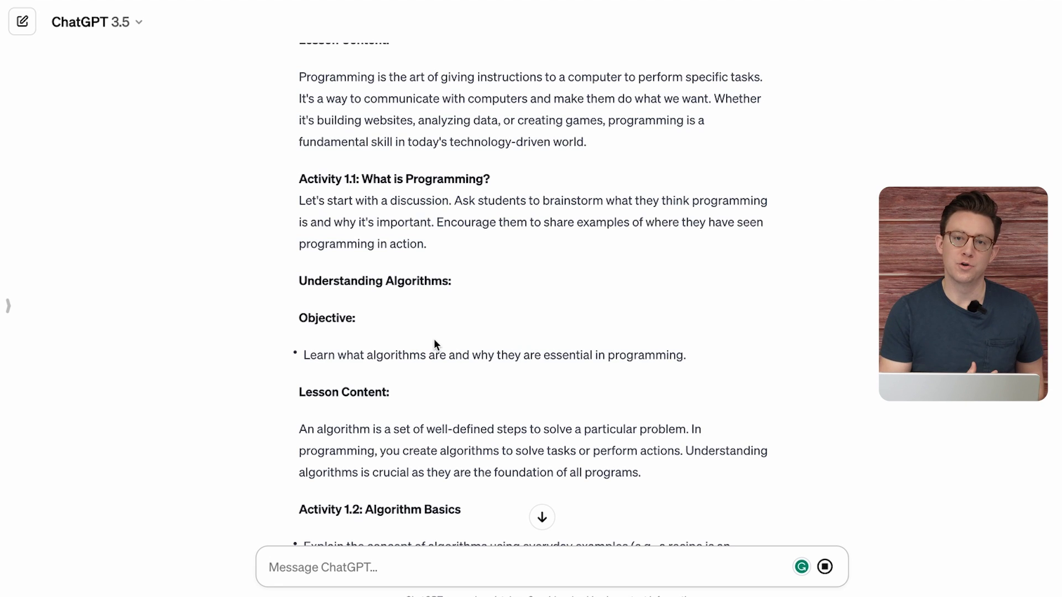
{"action": "scroll", "coordinate": [434, 339], "scroll_direction": "down", "scroll_amount": 7}
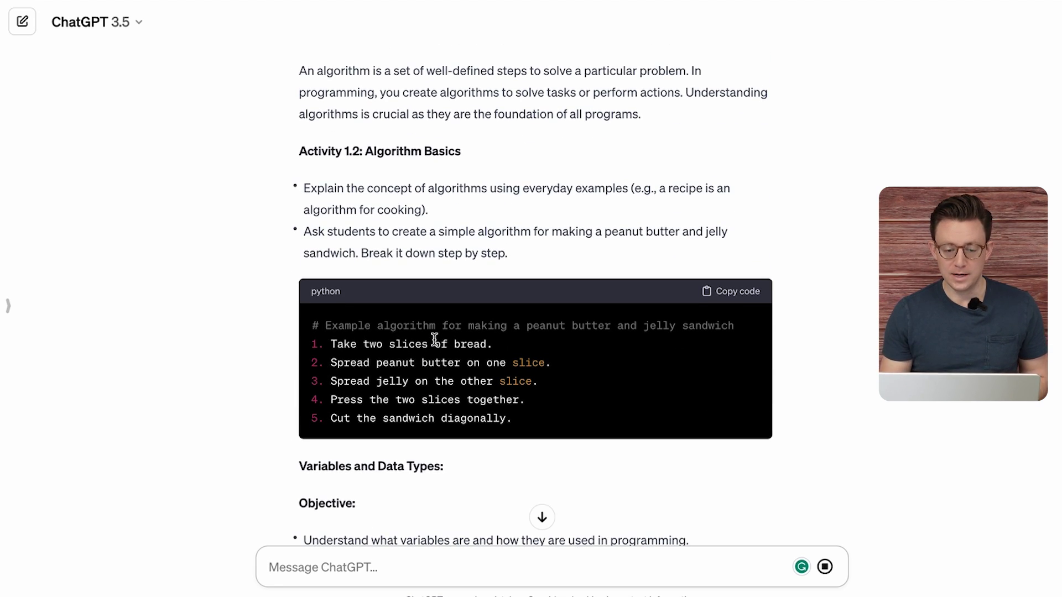
{"action": "scroll", "coordinate": [434, 338], "scroll_direction": "down", "scroll_amount": 4}
{"action": "scroll", "coordinate": [433, 339], "scroll_direction": "down", "scroll_amount": 5}
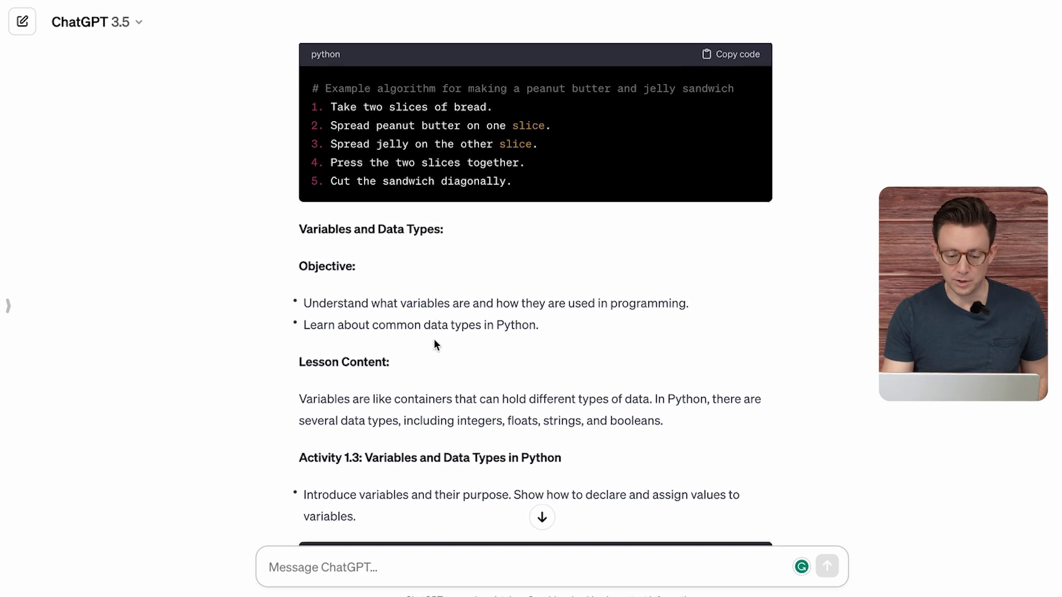
{"action": "scroll", "coordinate": [436, 344], "scroll_direction": "down", "scroll_amount": 6}
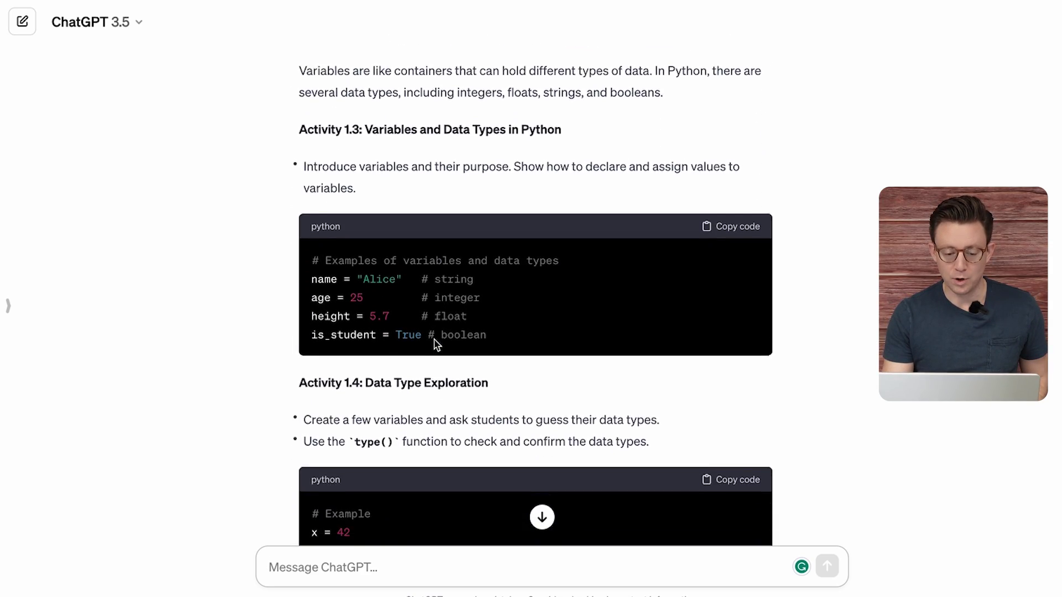
{"action": "scroll", "coordinate": [435, 343], "scroll_direction": "down", "scroll_amount": 8}
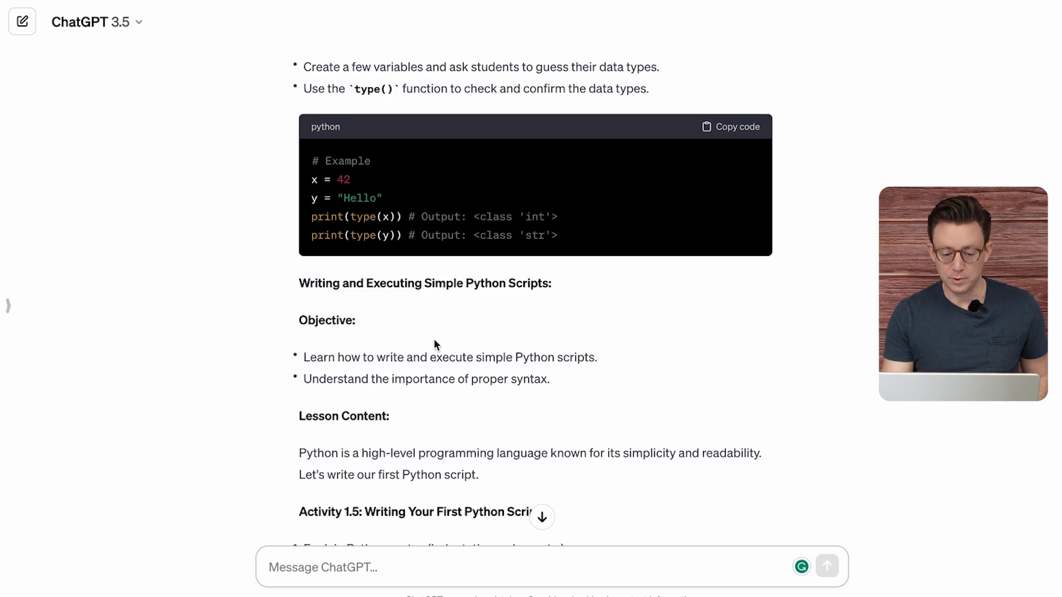
{"action": "scroll", "coordinate": [435, 342], "scroll_direction": "down", "scroll_amount": 3}
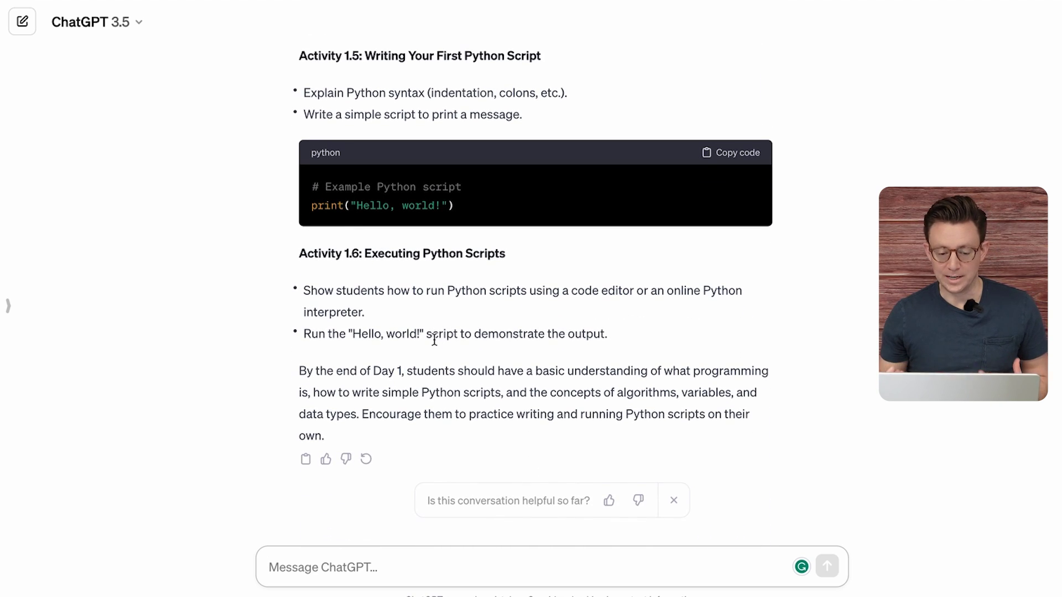
- Quote Activity 1.1: What is Programming? and ask for the detailed lesson for the students to learn this section
{"action": "scroll", "coordinate": [435, 340], "scroll_direction": "up", "scroll_amount": 20}
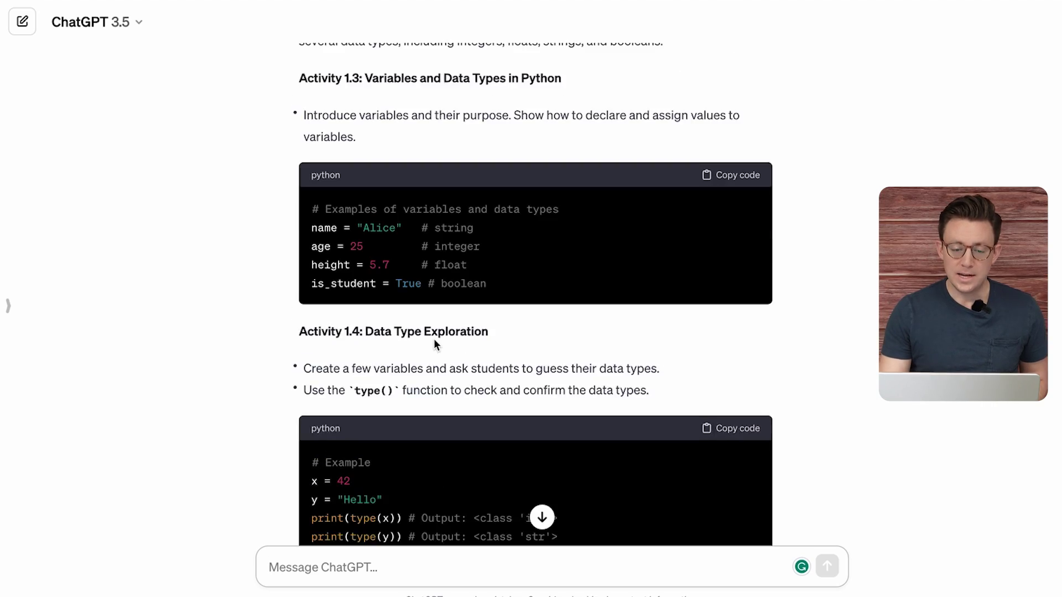
{"action": "scroll", "coordinate": [435, 340], "scroll_direction": "up", "scroll_amount": 7}
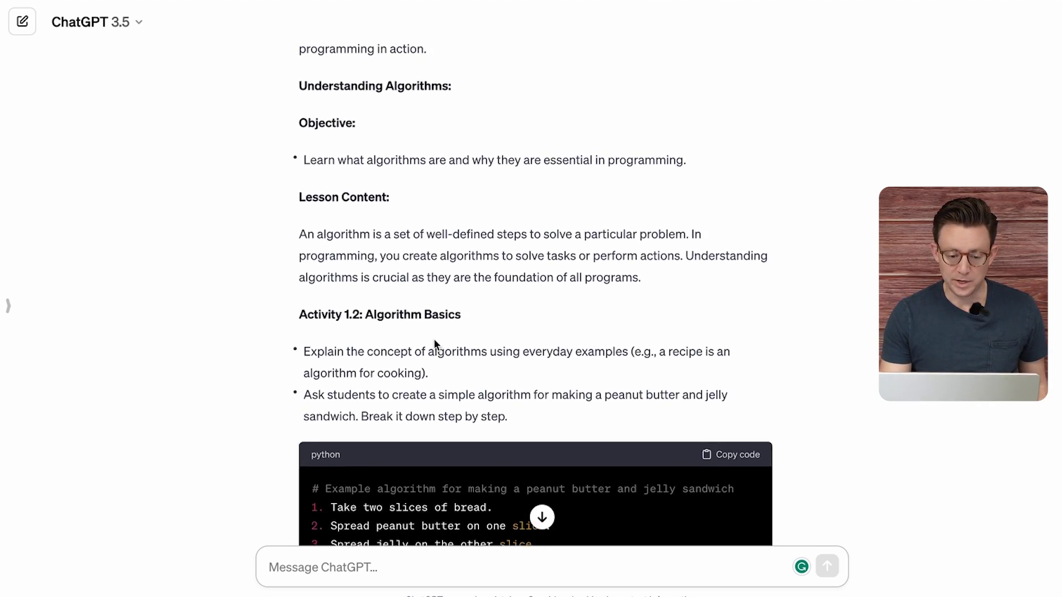
{"action": "scroll", "coordinate": [437, 266], "scroll_direction": "up", "scroll_amount": 2}
{"action": "left_click_drag", "start_coordinate": [426, 320], "coordinate": [313, 256]}
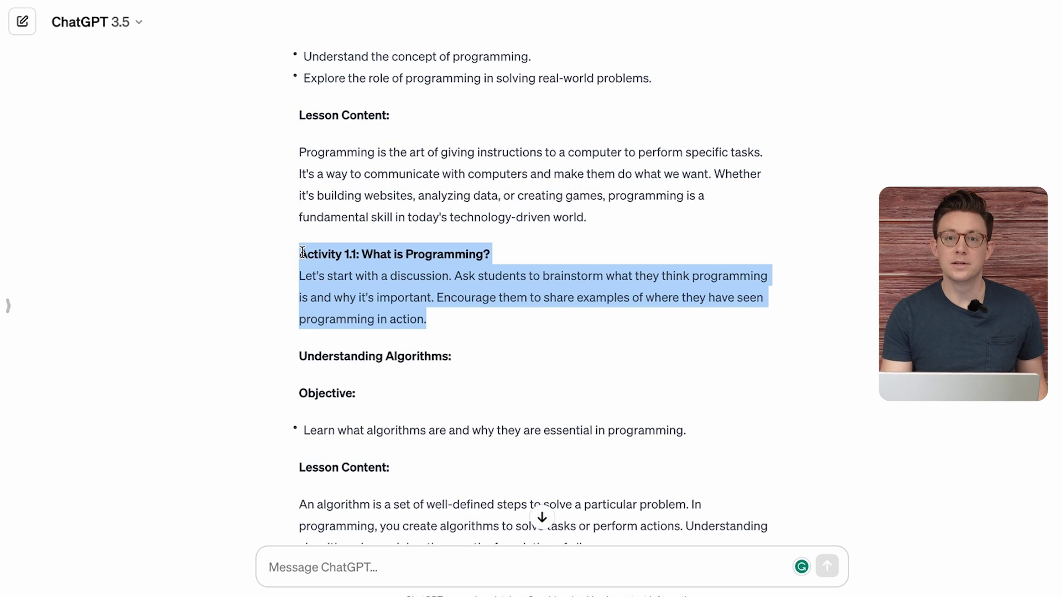
{"action": "left_click", "coordinate": [313, 221]}
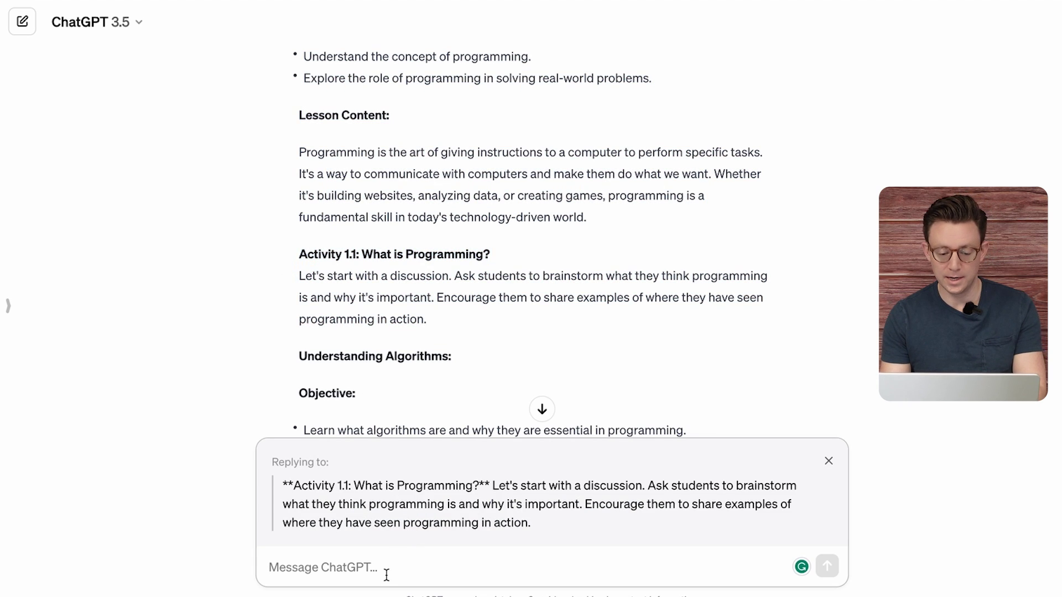
{"action": "type", "text": "please provide the detailed lesson for the "}
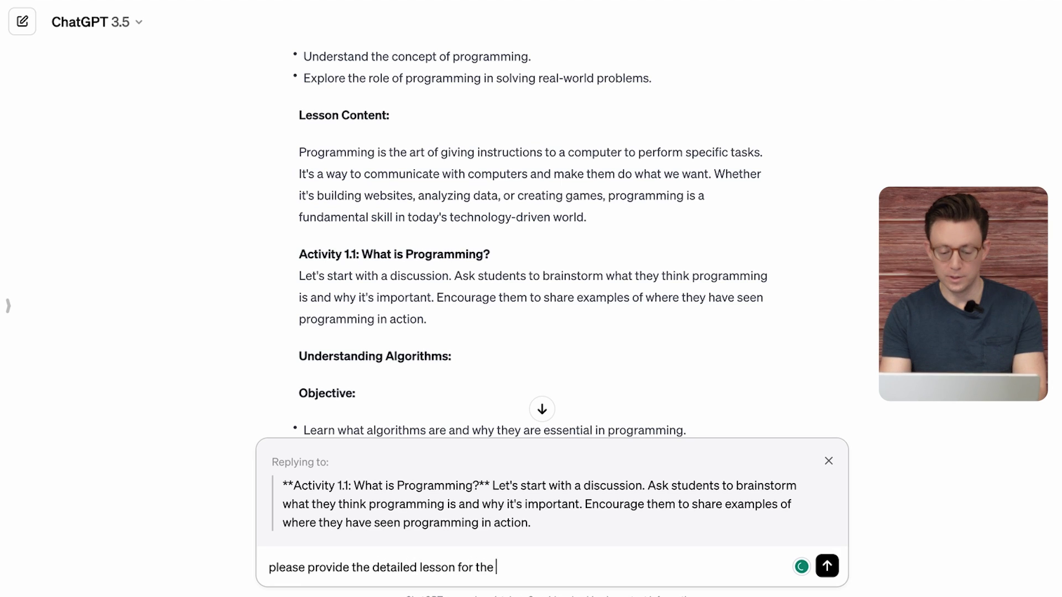
{"action": "type", "text": "students to learn this sect"}
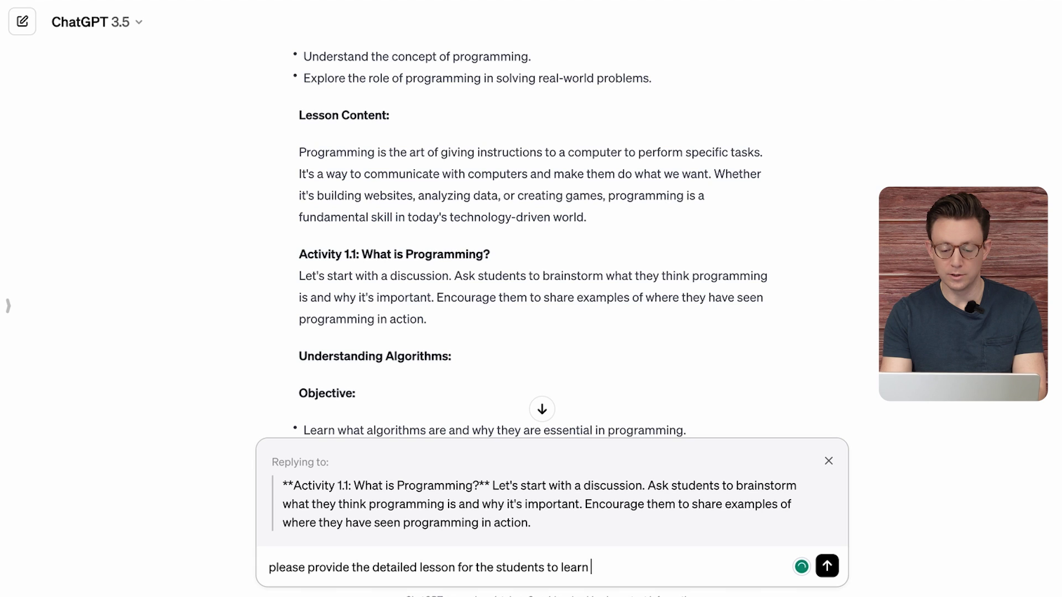
{"action": "type", "text": "ion"}
{"action": "key", "text": "Return"}
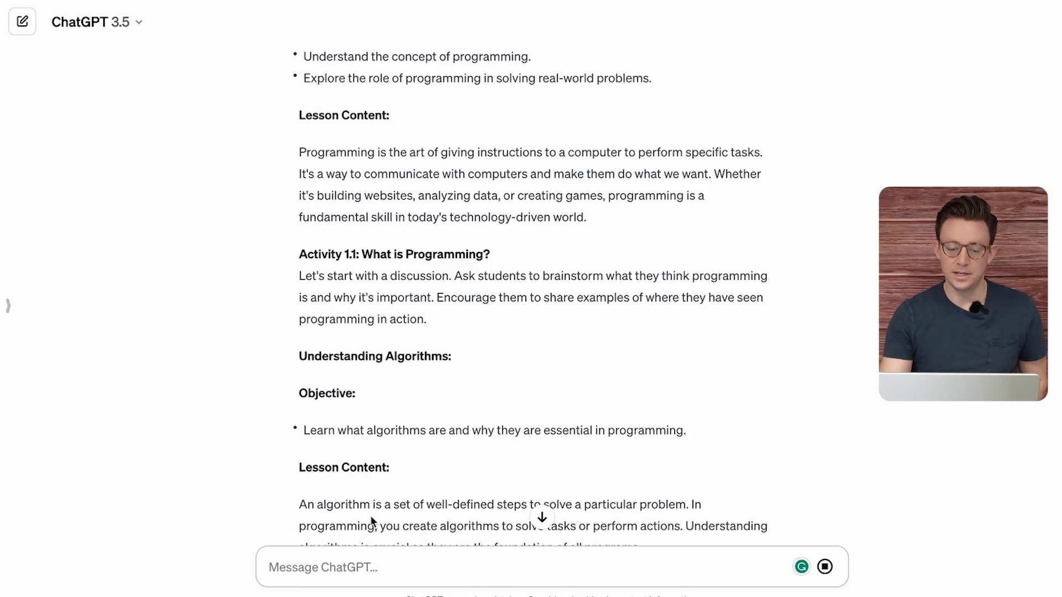
- Review the detailed Activity 1.1 lesson from its opening questions and discussion to the pseudocode activity and conclusion
{"action": "scroll", "coordinate": [384, 408], "scroll_direction": "down", "scroll_amount": 10}
{"action": "scroll", "coordinate": [386, 405], "scroll_direction": "down", "scroll_amount": 5}
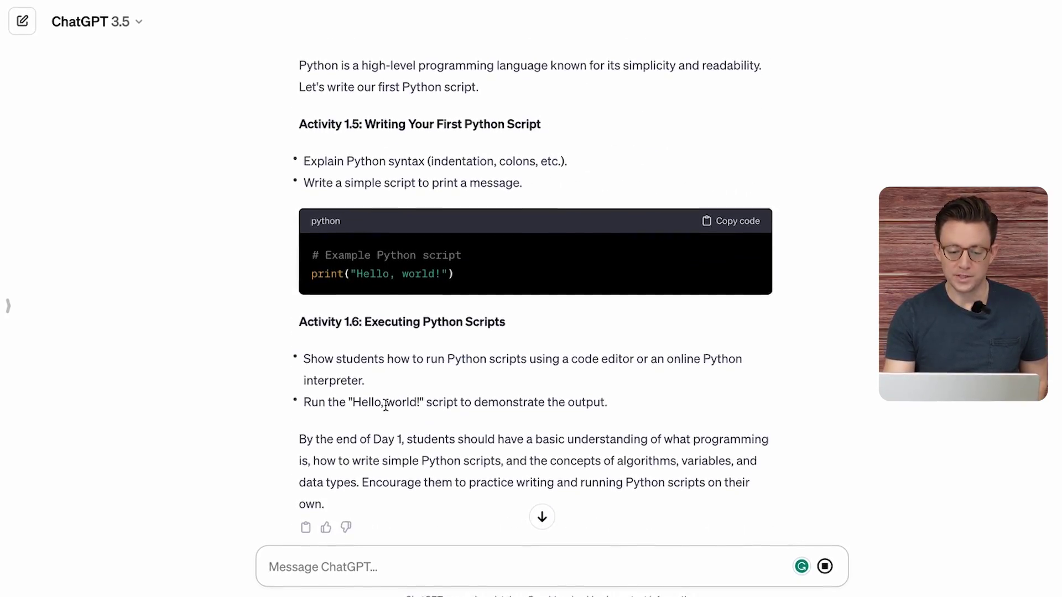
{"action": "scroll", "coordinate": [386, 407], "scroll_direction": "up", "scroll_amount": 20}
{"action": "scroll", "coordinate": [386, 409], "scroll_direction": "down", "scroll_amount": 11}
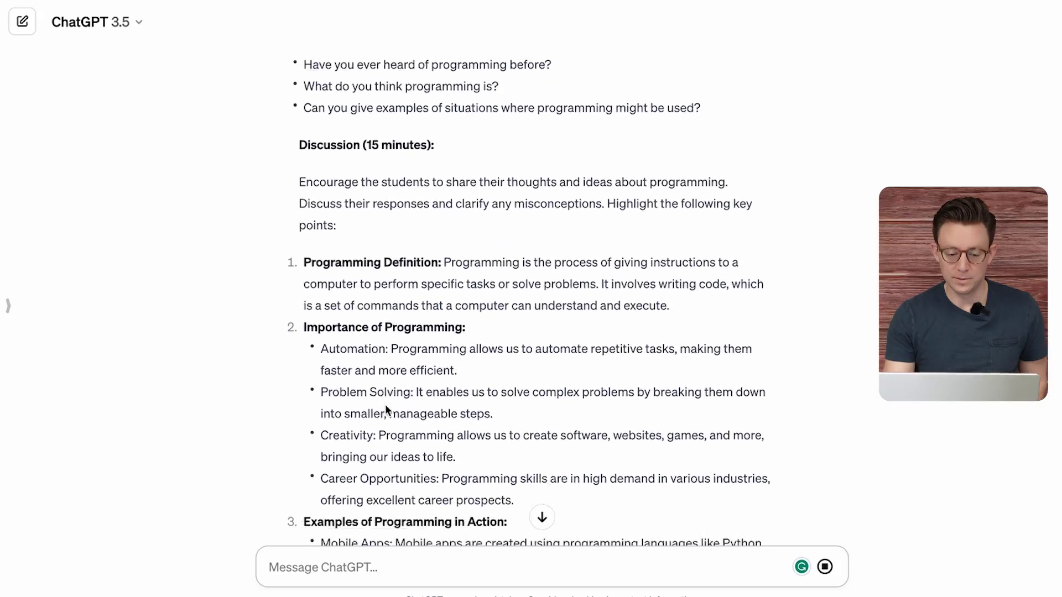
{"action": "scroll", "coordinate": [385, 409], "scroll_direction": "down", "scroll_amount": 7}
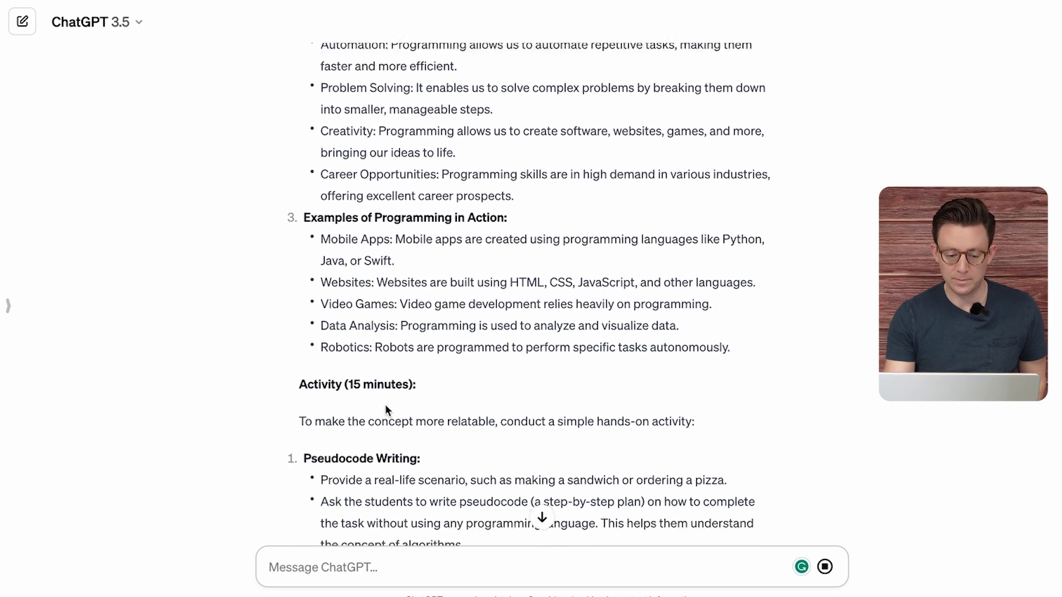
{"action": "scroll", "coordinate": [387, 409], "scroll_direction": "down", "scroll_amount": 7}
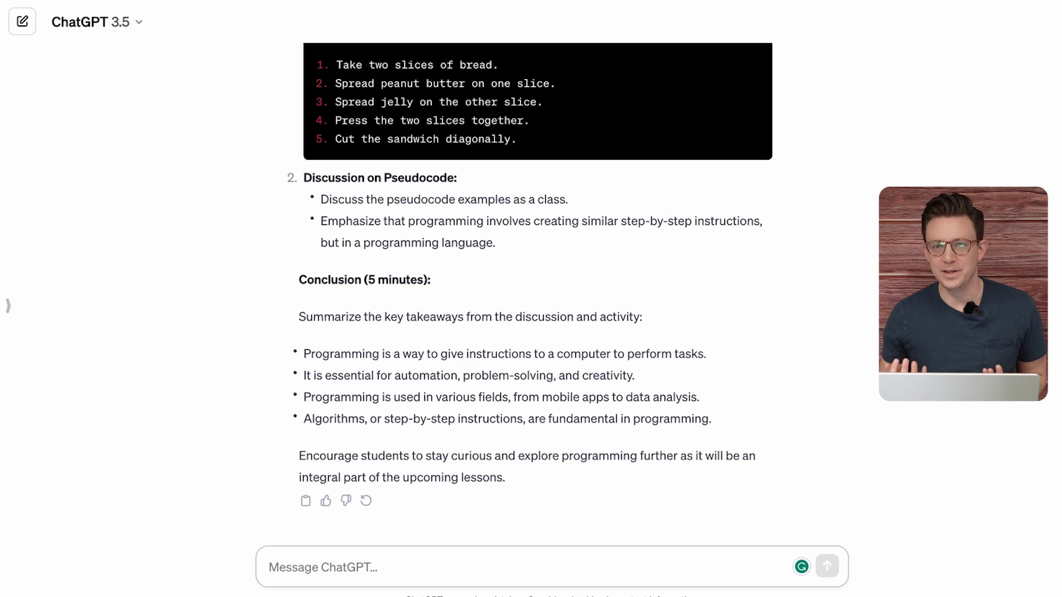
- Request a simpler version with the prompt "Explain this to me like I am 5" and compare it with the Activity 1.1 lesson
{"action": "type", "text": "Explain this to me like I am 5"}
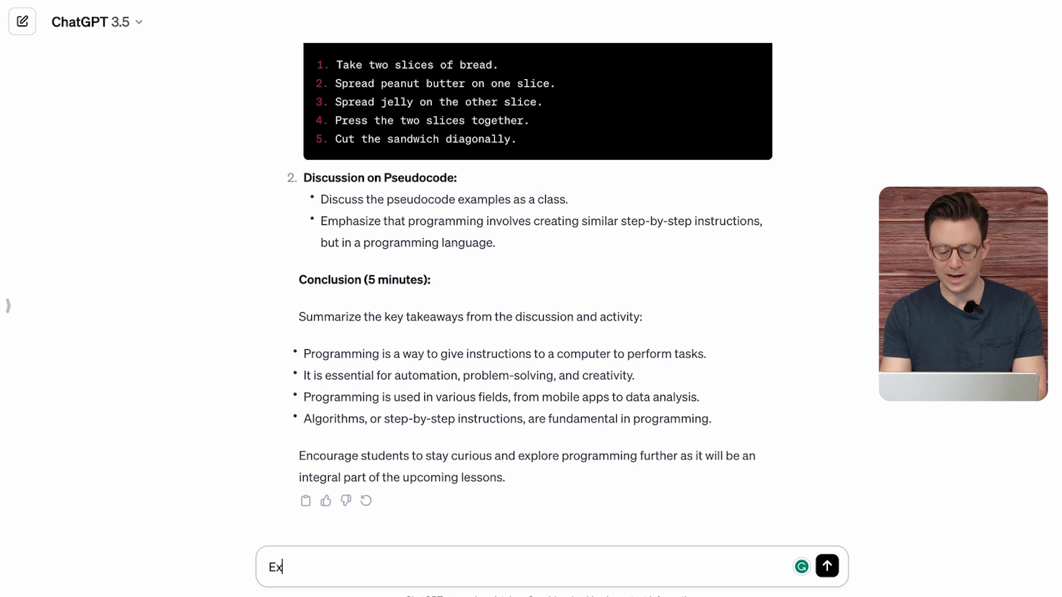
{"action": "key", "text": "Return"}
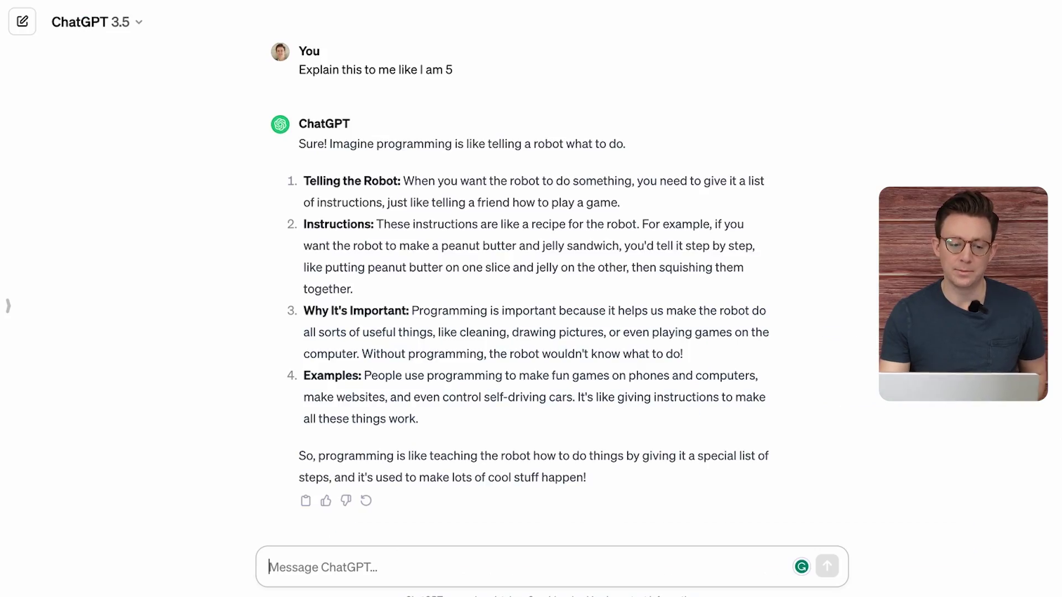
{"action": "scroll", "coordinate": [459, 310], "scroll_direction": "up", "scroll_amount": 15}
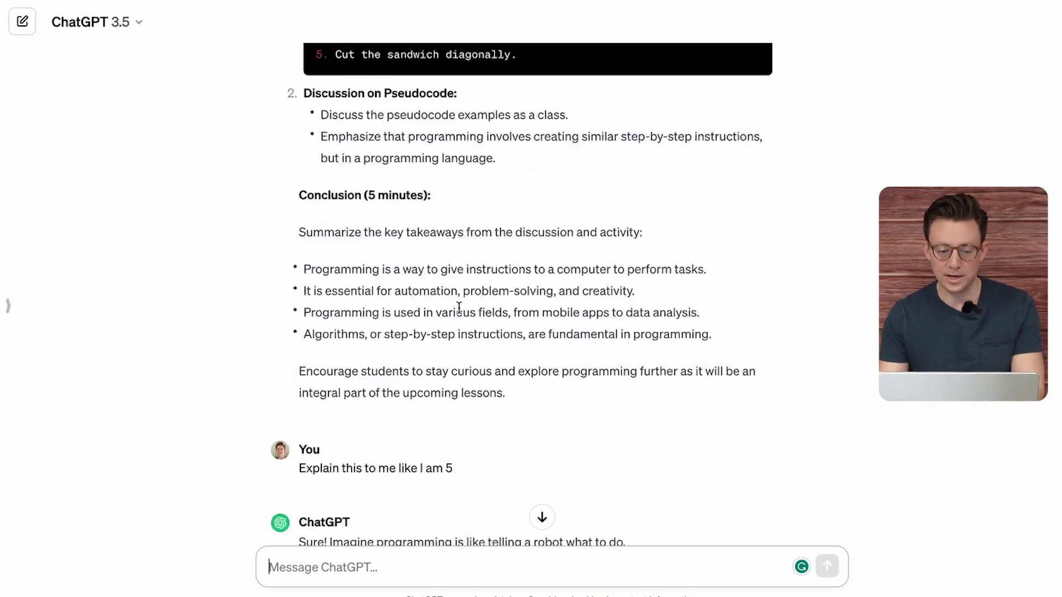
{"action": "scroll", "coordinate": [459, 310], "scroll_direction": "up", "scroll_amount": 15}
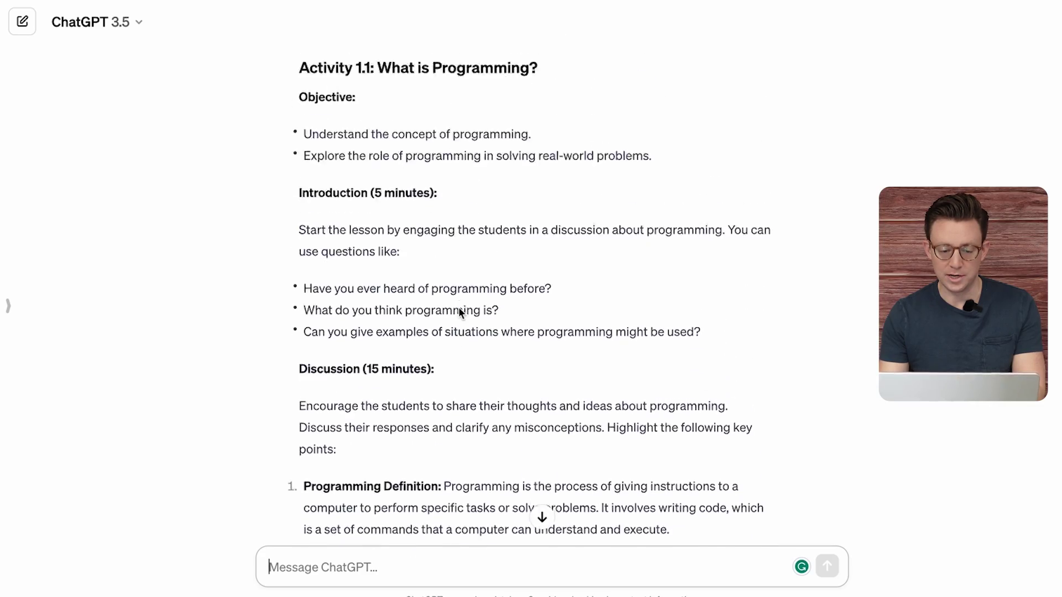
{"action": "scroll", "coordinate": [459, 307], "scroll_direction": "down", "scroll_amount": 20}
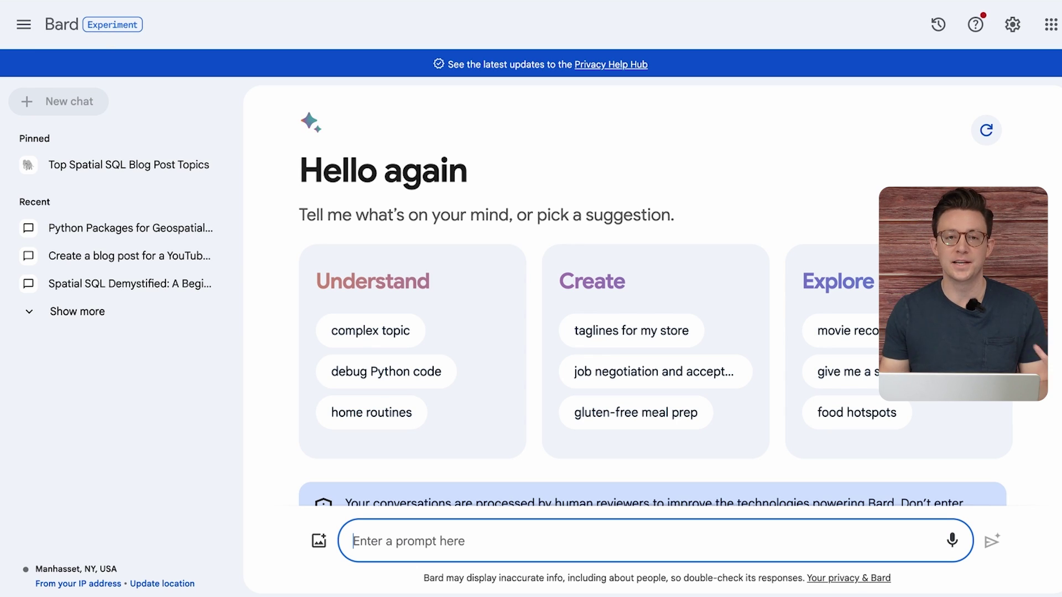
- Switch to Bard, ask for resources to learn the Day 1 - Basics of Programming concepts on Python, and read its suggestions
{"action": "key", "text": "ctrl+v"}
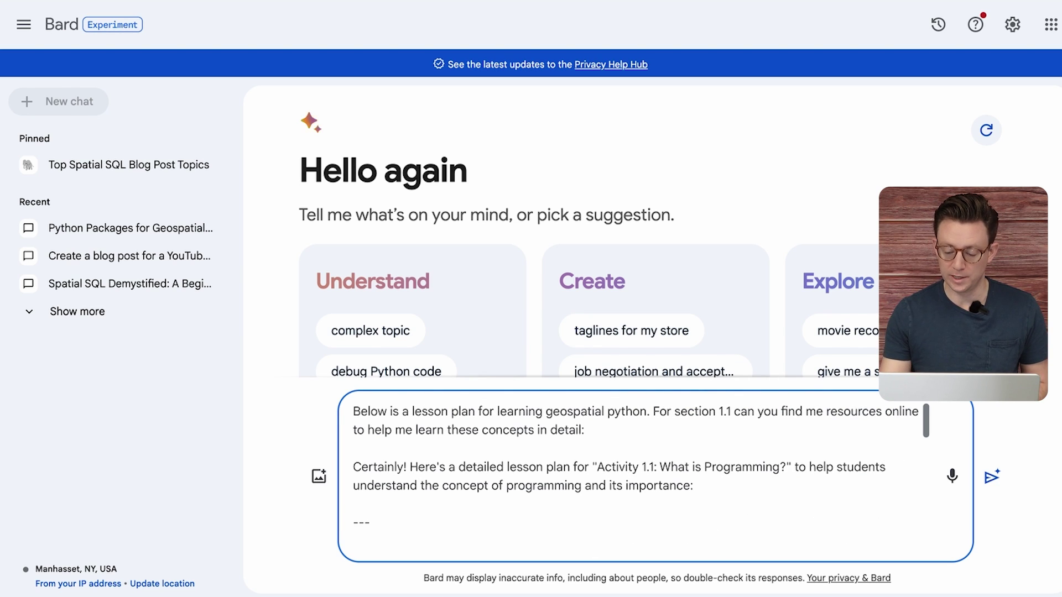
{"action": "key", "text": "Return"}
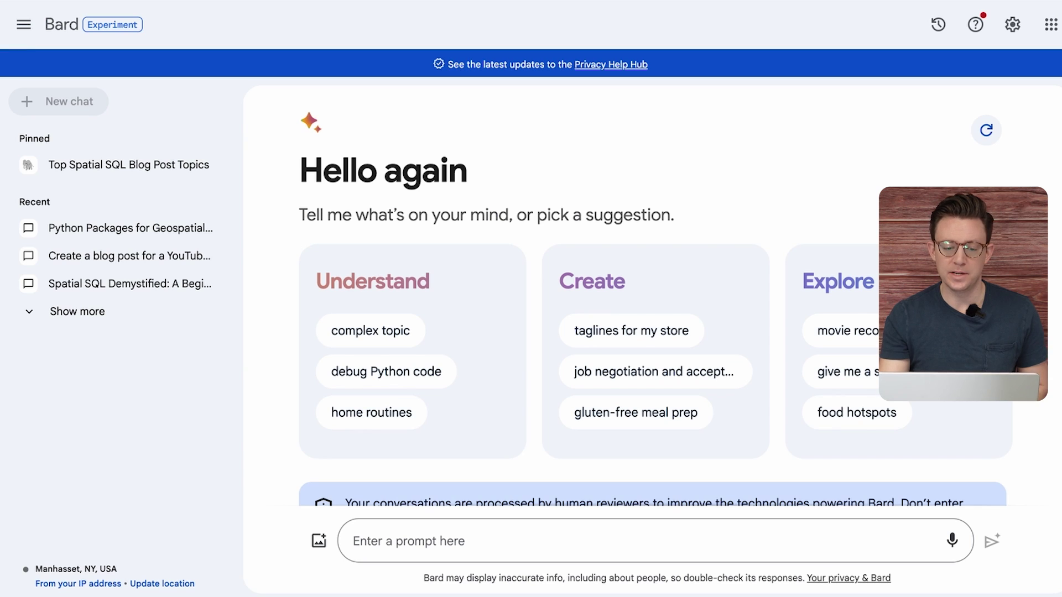
{"action": "left_click", "coordinate": [429, 536]}
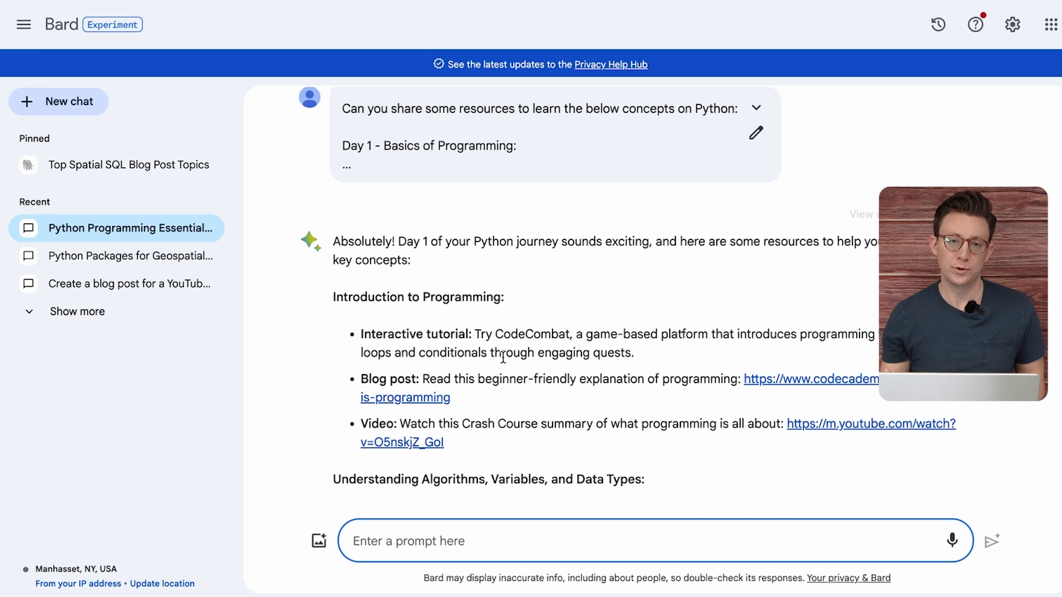
{"action": "scroll", "coordinate": [498, 359], "scroll_direction": "down", "scroll_amount": 1}
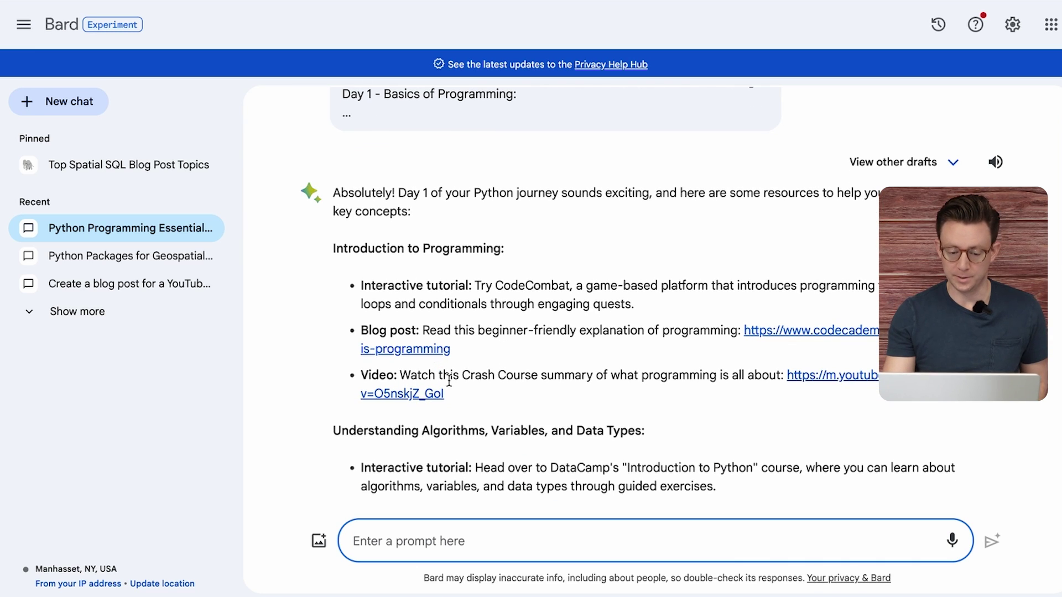
{"action": "scroll", "coordinate": [453, 385], "scroll_direction": "down", "scroll_amount": 3}
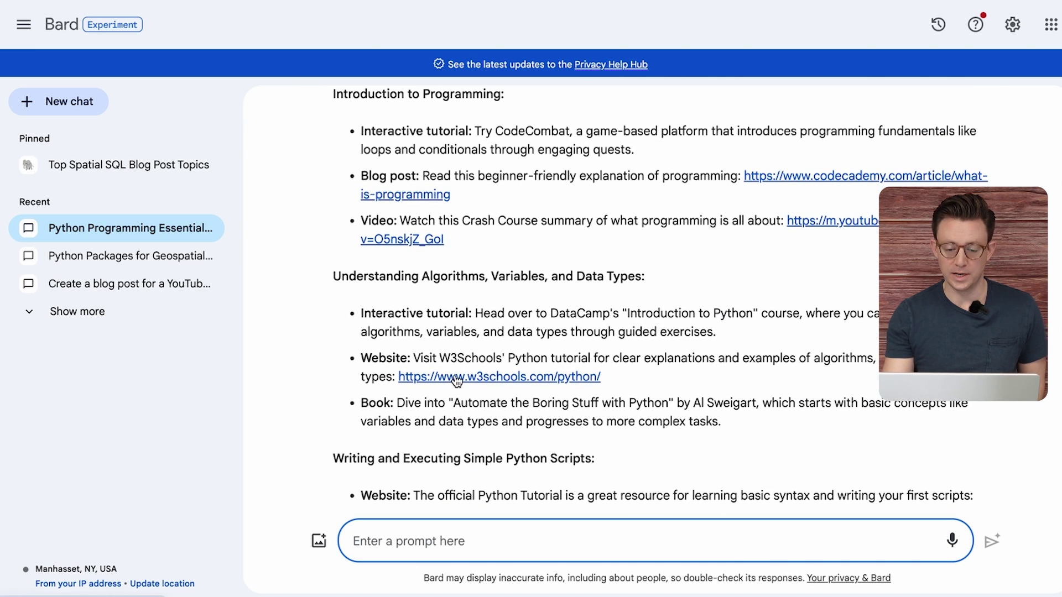
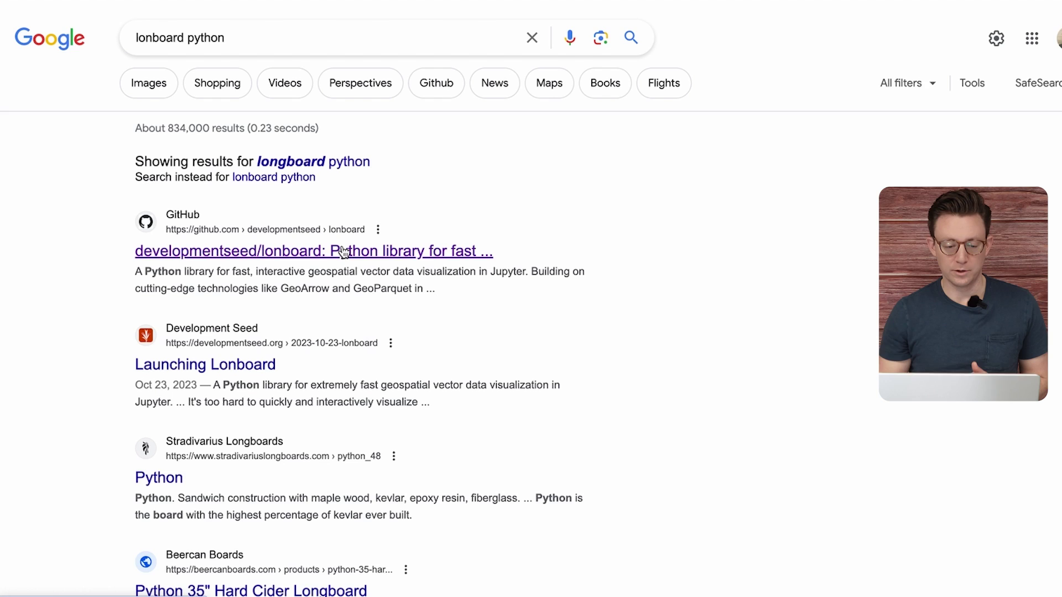
- Open the developmentseed/lonboard repository on GitHub from the search results and review its README and map example
{"action": "left_click", "coordinate": [343, 251]}
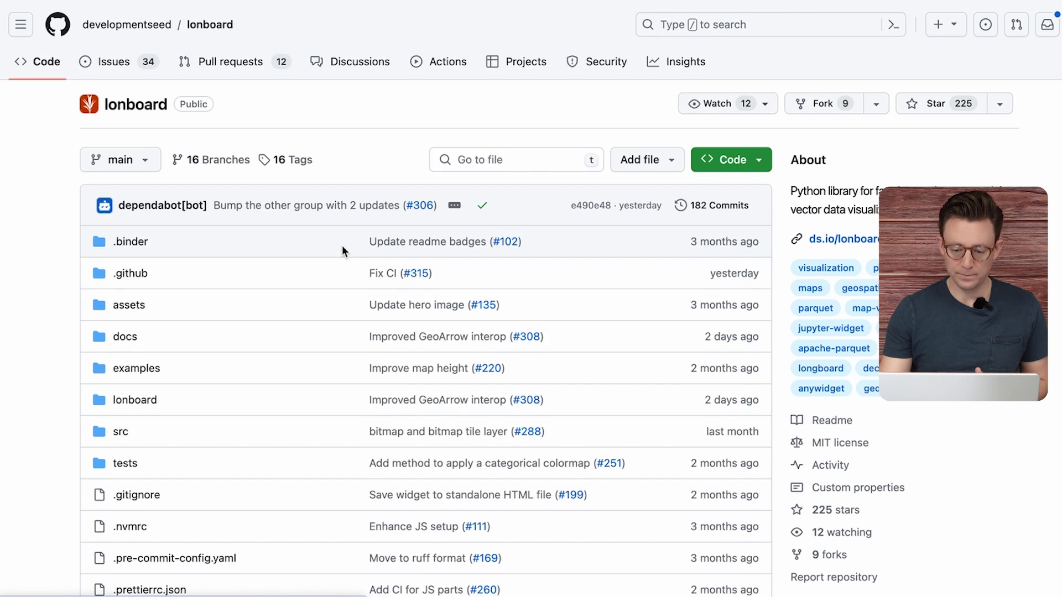
{"action": "scroll", "coordinate": [343, 252], "scroll_direction": "down", "scroll_amount": 4}
{"action": "scroll", "coordinate": [343, 251], "scroll_direction": "down", "scroll_amount": 10}
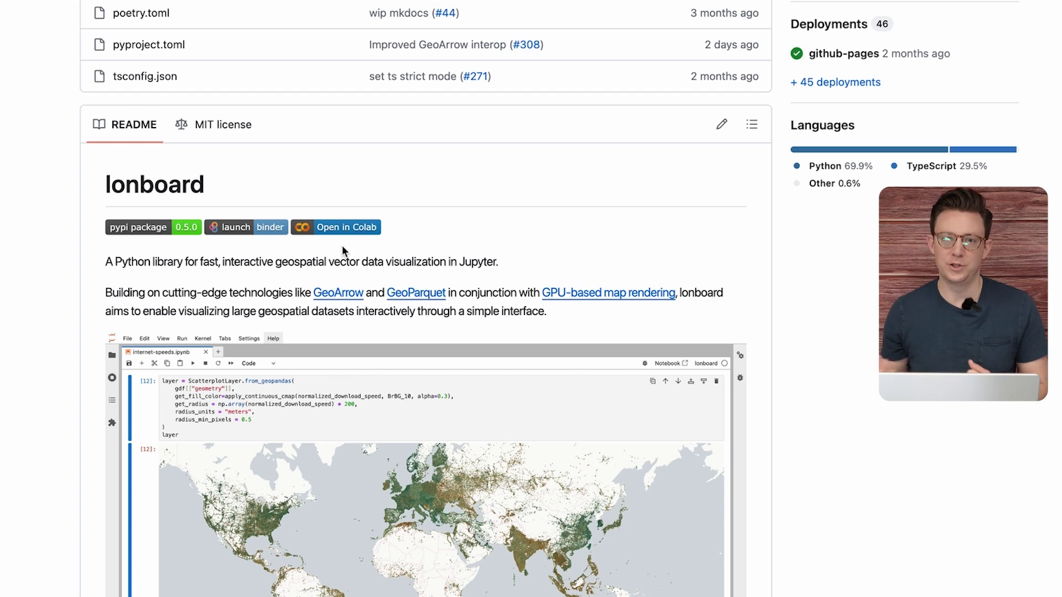
{"action": "scroll", "coordinate": [342, 249], "scroll_direction": "down", "scroll_amount": 6}
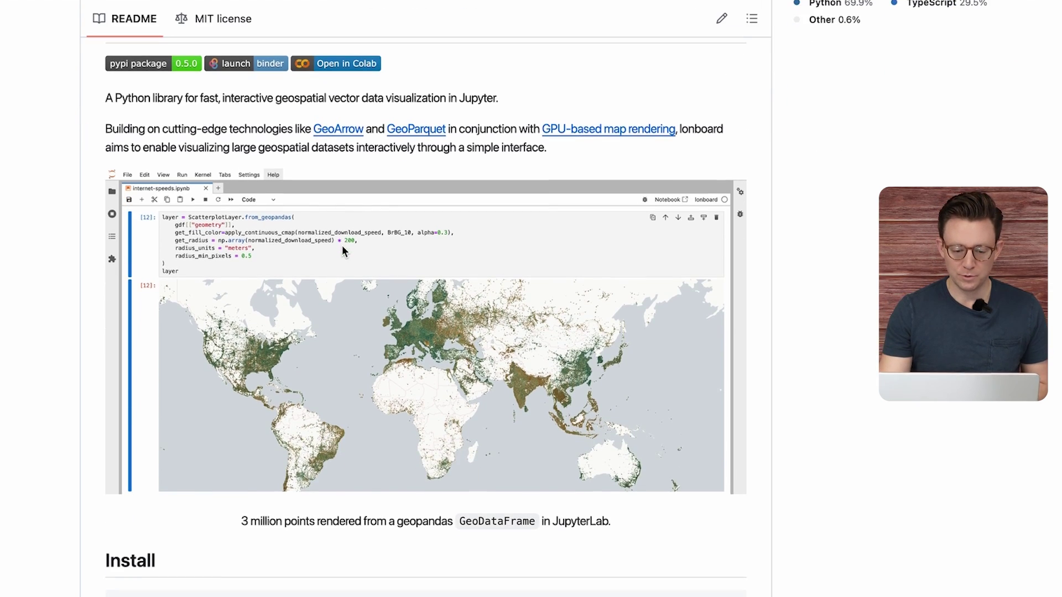
{"action": "scroll", "coordinate": [342, 252], "scroll_direction": "up", "scroll_amount": 15}
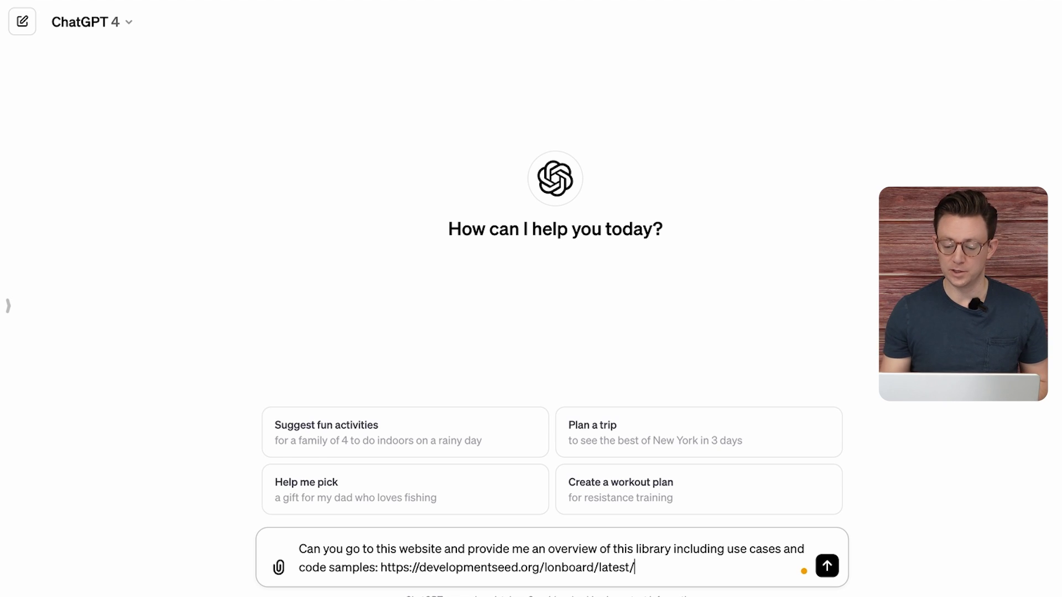
{"action": "key", "text": "Return"}
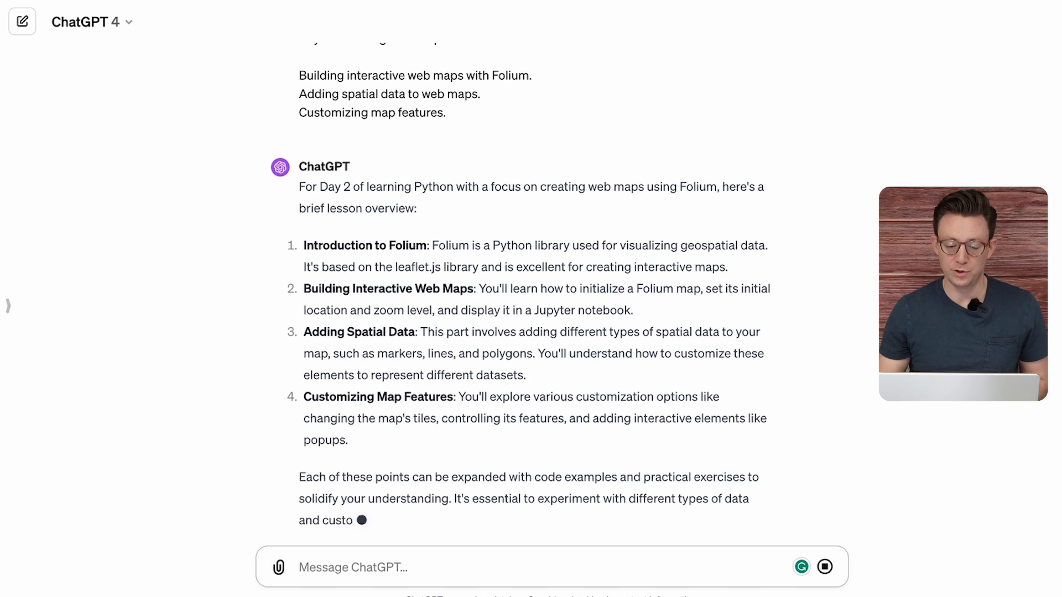
- Ask "Can you provide some code examples" for the Folium lesson, and request three coding challenges to use folium with Geopandas
{"action": "type", "text": "Can you provide some code examples"}
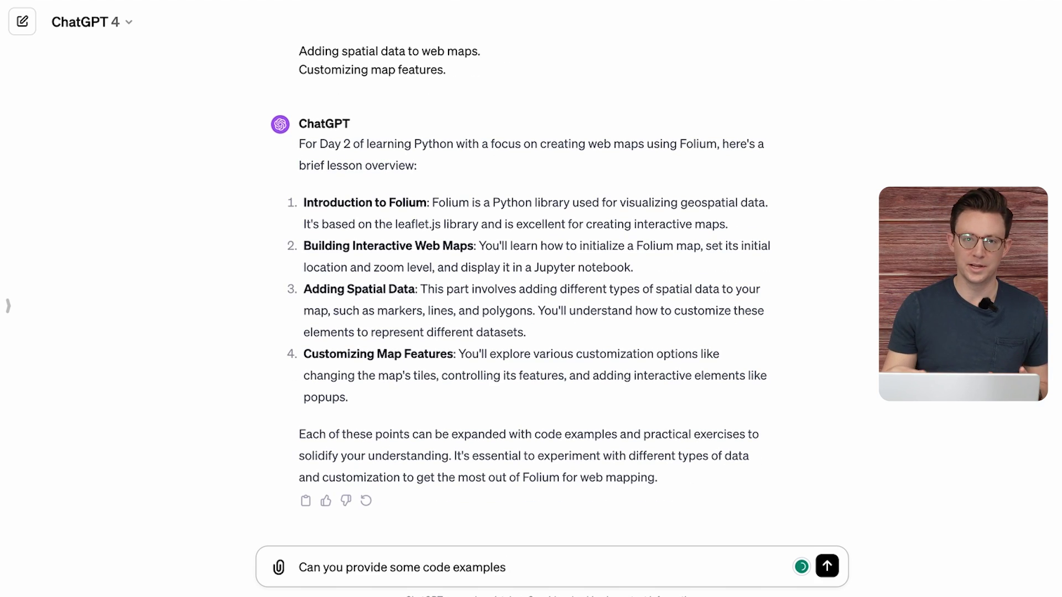
{"action": "key", "text": "Return"}
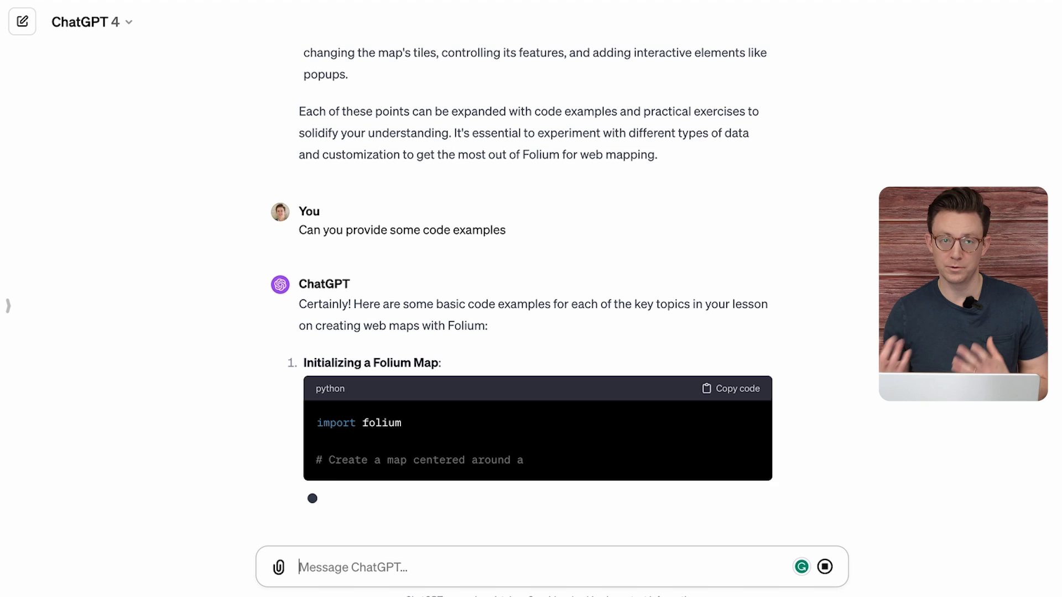
{"action": "type", "text": "Can you write three coding challenges to use folium with Geopandas?"}
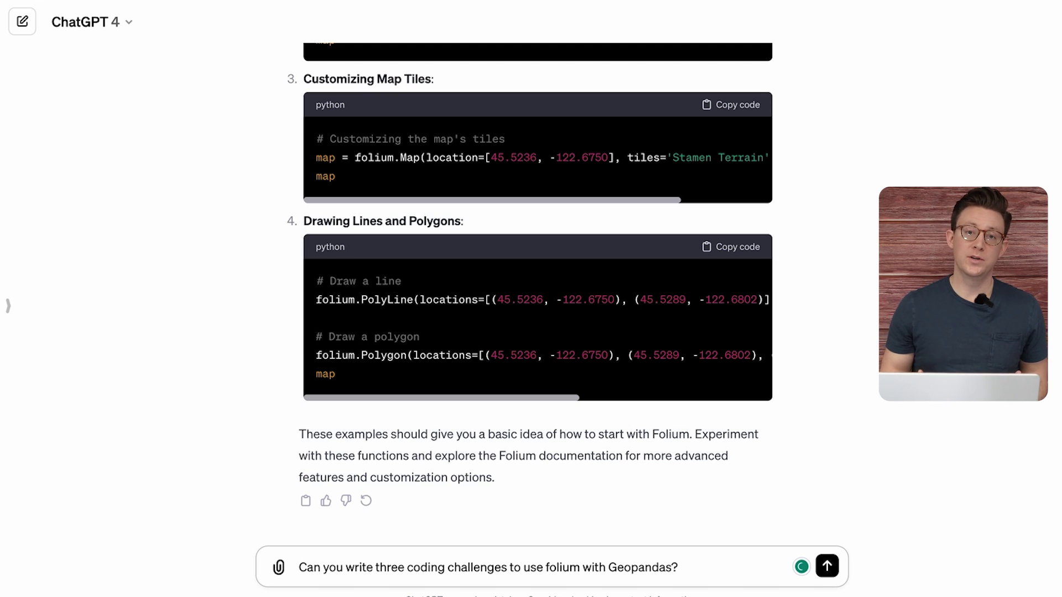
{"action": "key", "text": "Return"}
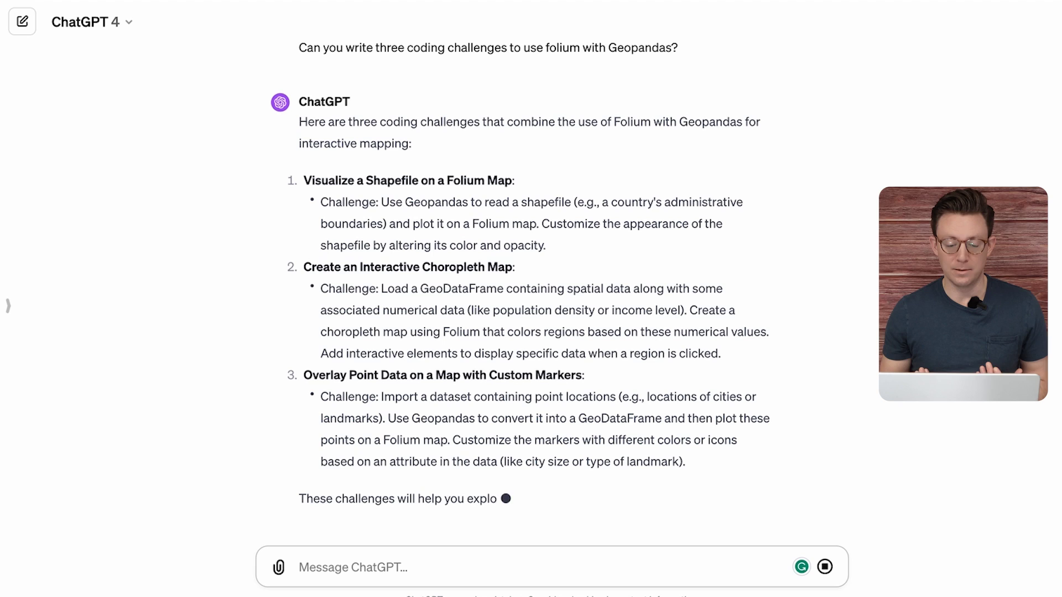
- Ask ChatGPT to show the code for coding challenge number 1, the shapefile on a Folium map
{"action": "type", "text": "Can you sh"}
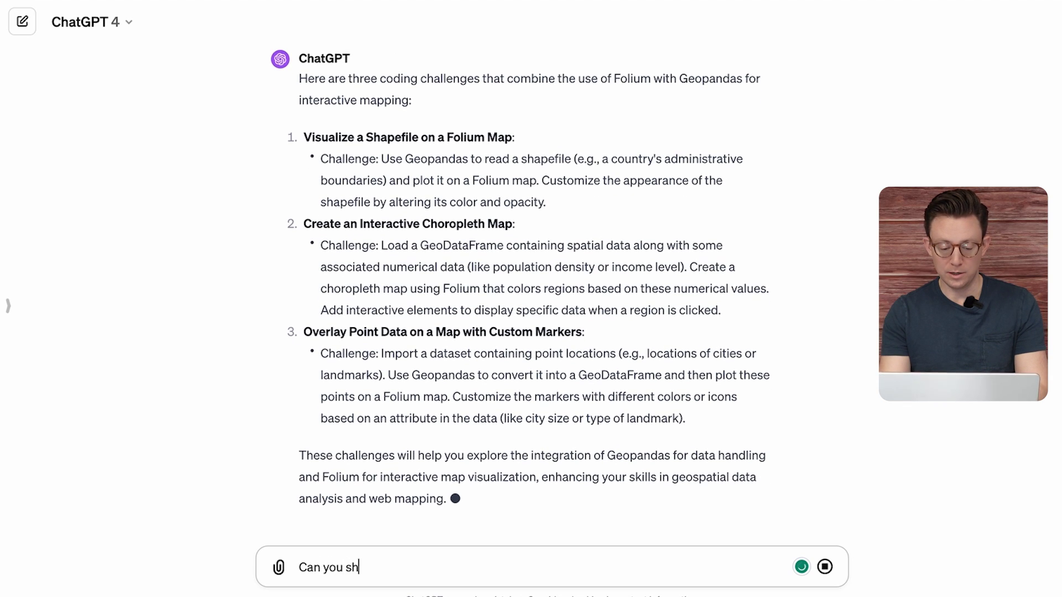
{"action": "type", "text": "ow me the code for"}
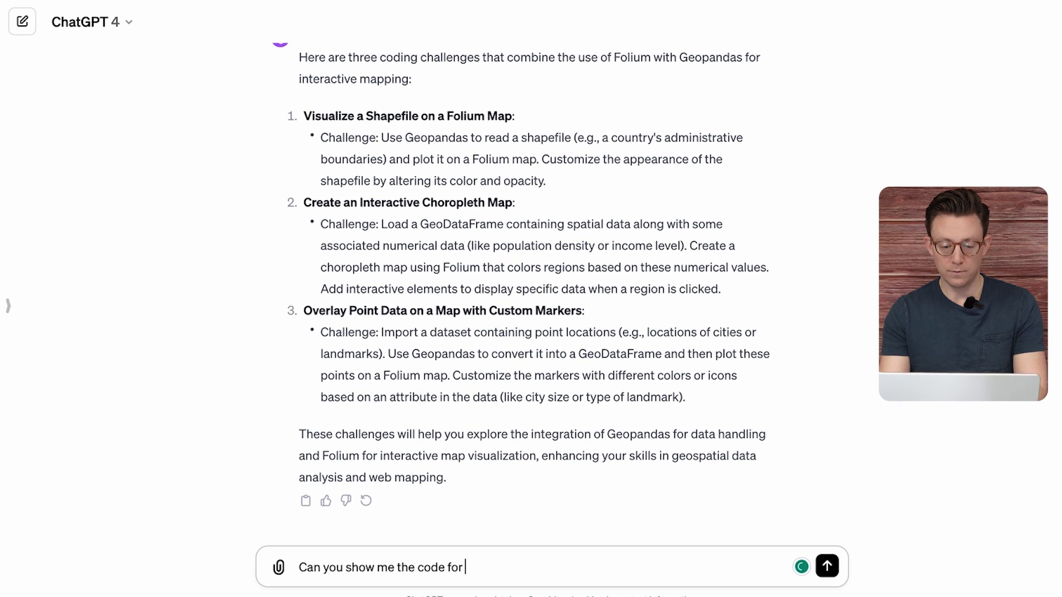
{"action": "type", "text": " number 1"}
{"action": "key", "text": "Return"}
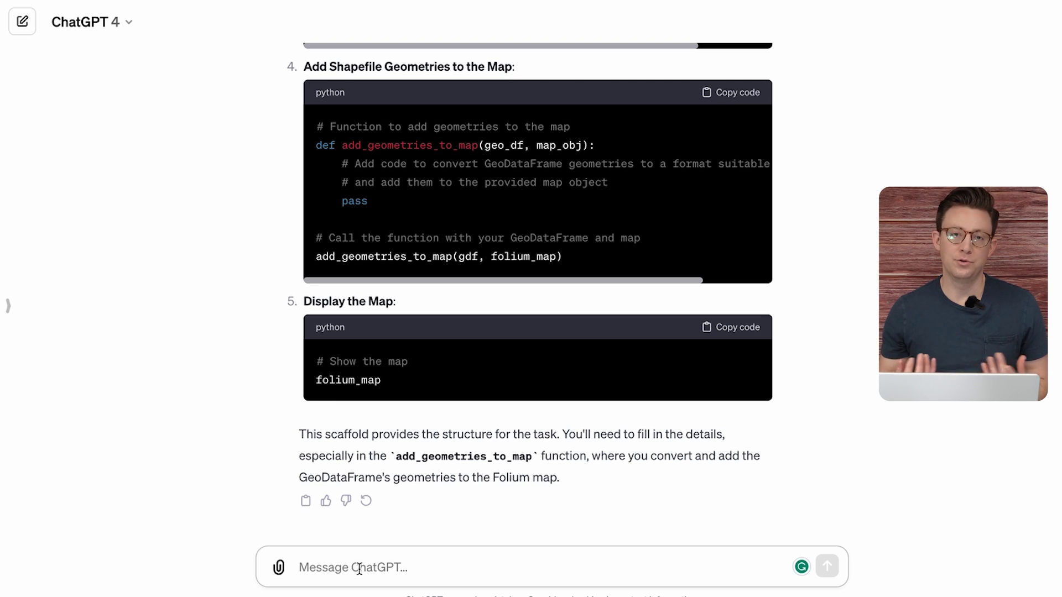
- Ask ChatGPT to design a coding portfolio project including data sources for using this knowledge
{"action": "type", "text": "Can you design a coding portfolio project including data sources for me to use this knowledge"}
{"action": "key", "text": "Return"}
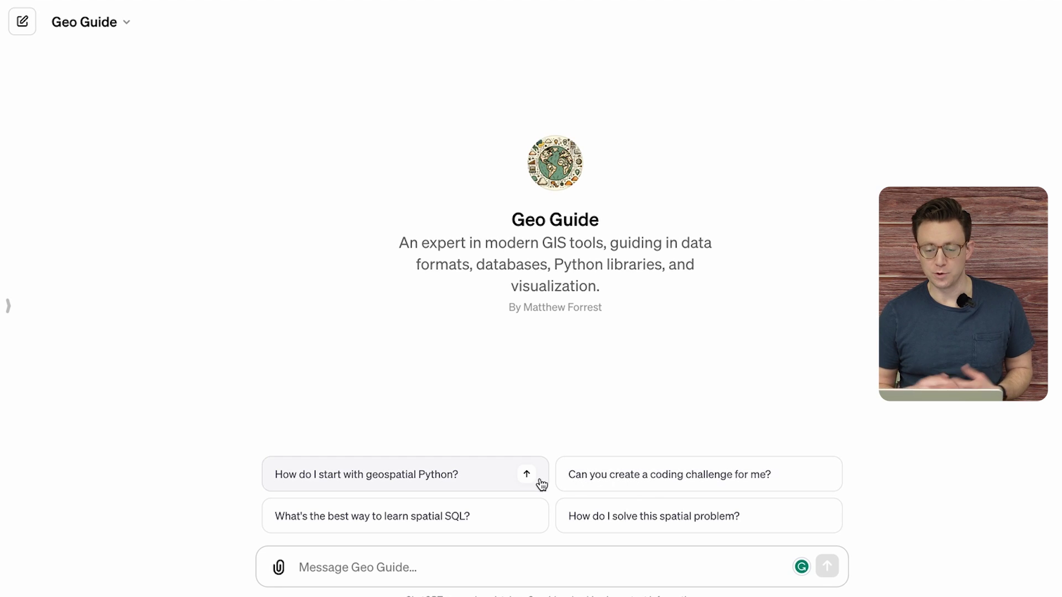
- Ask Geo Guide the suggested question on the best way to learn spatial SQL, and in a new chat ask "How do I start with geospatial Python?"
{"action": "left_click", "coordinate": [413, 515]}
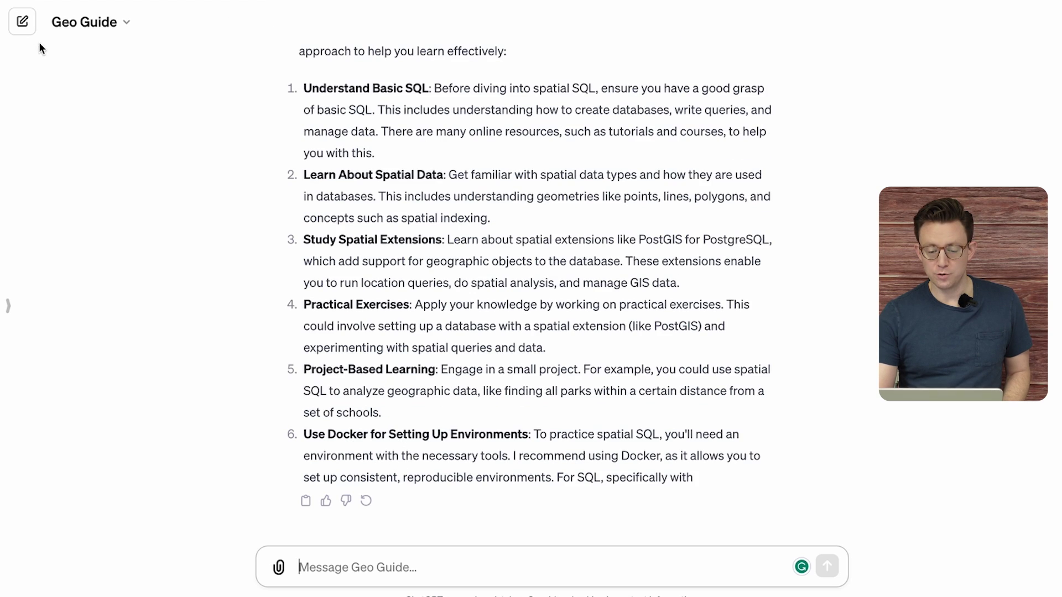
{"action": "left_click", "coordinate": [18, 30]}
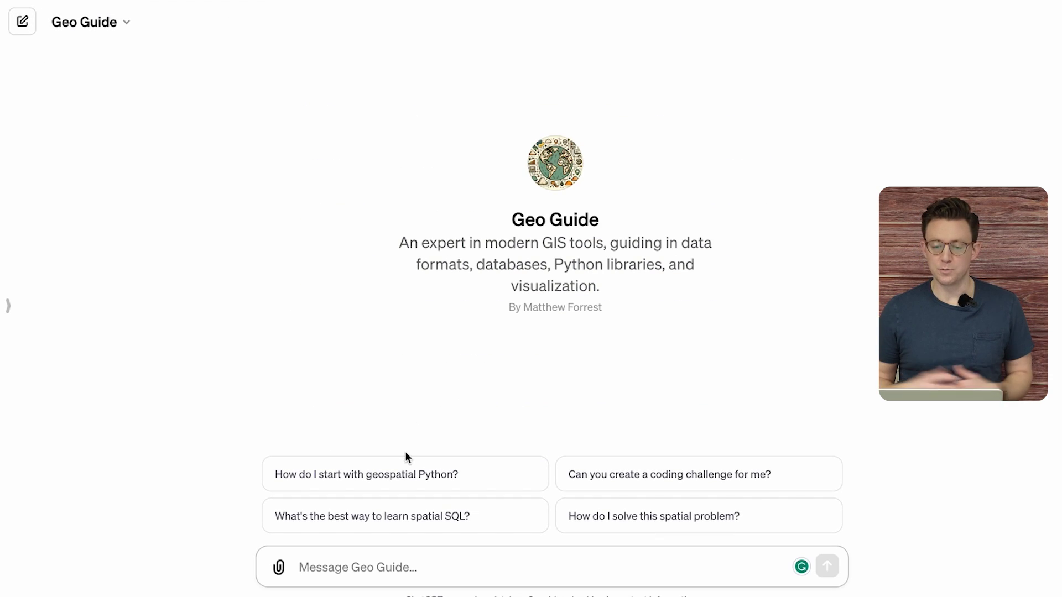
{"action": "left_click", "coordinate": [401, 479]}
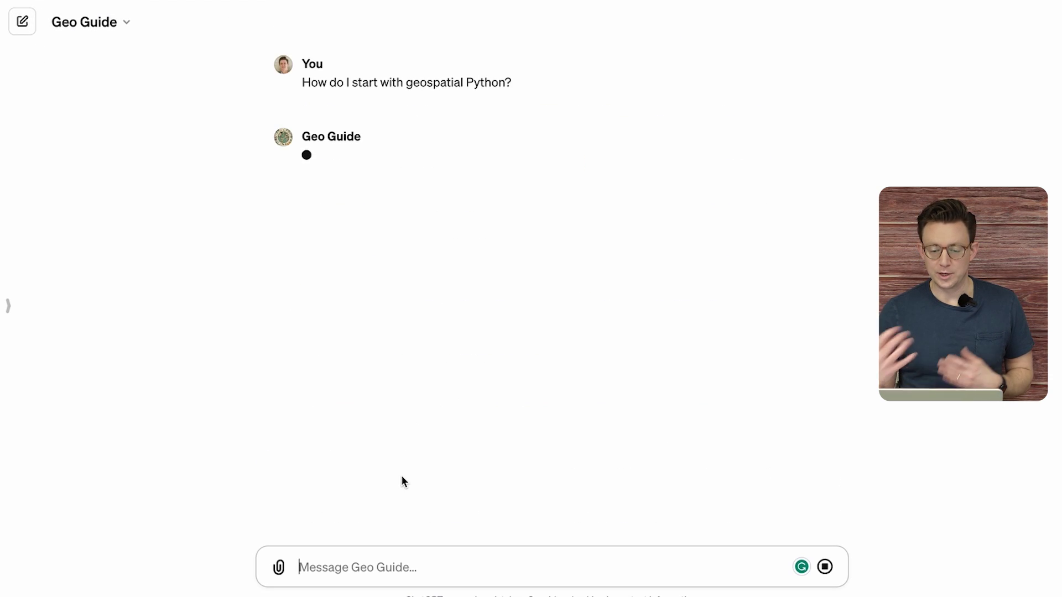